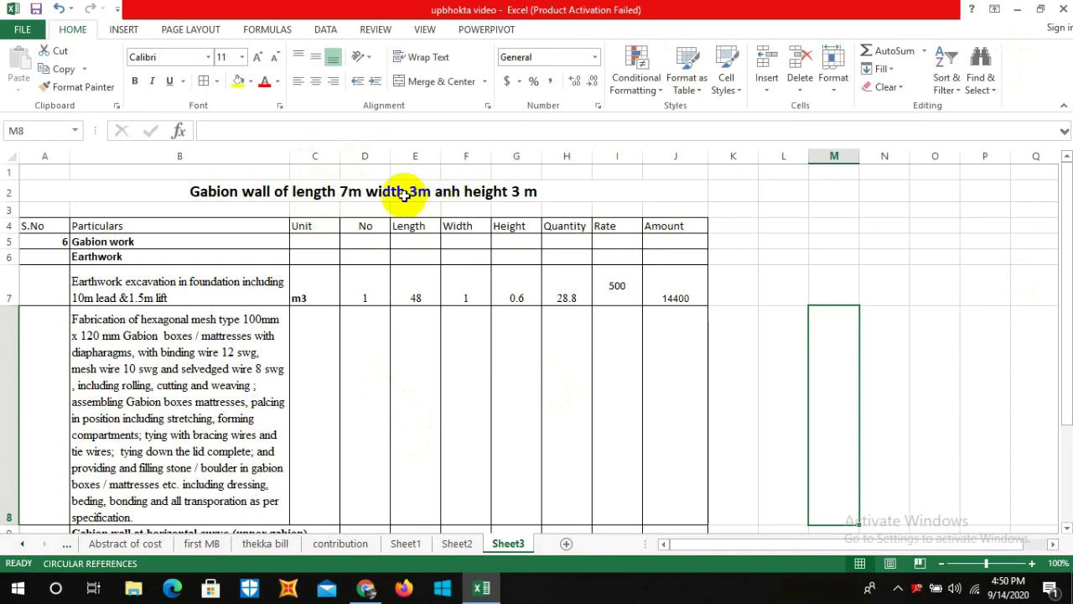
Correct "anh" to "and" in the gabion wall title in row 2
left_click(412, 193)
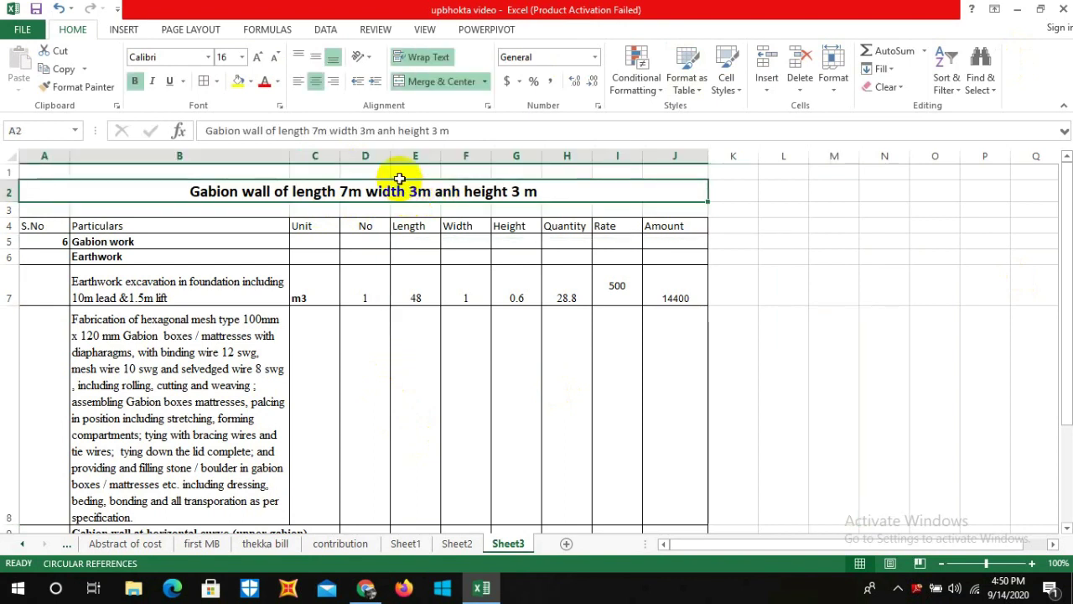
left_click(394, 130)
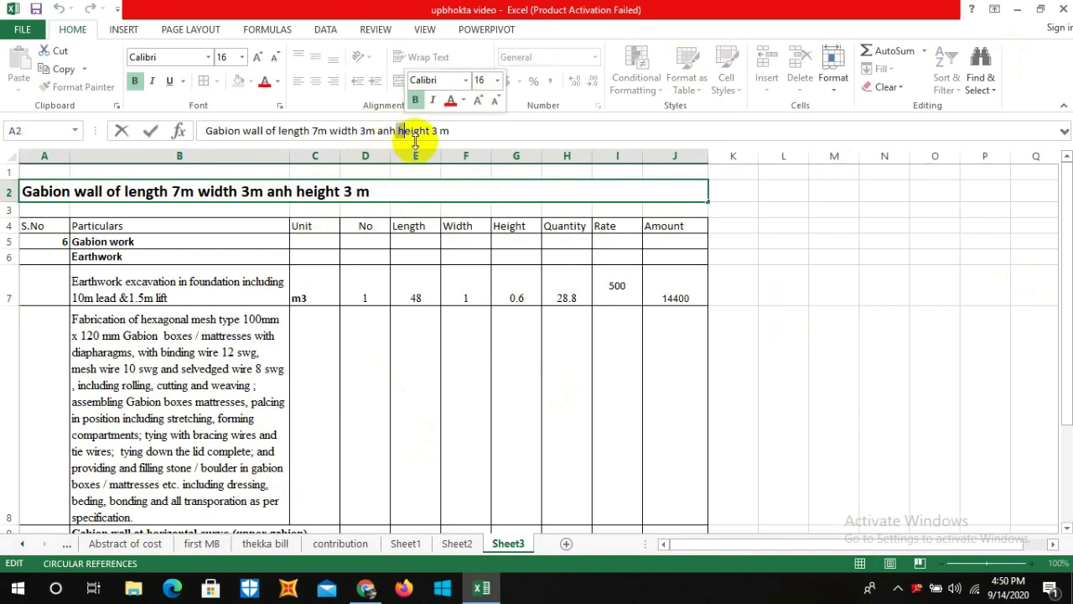
left_click(397, 131)
key("BackSpace")
key("BackSpace")
key("BackSpace")
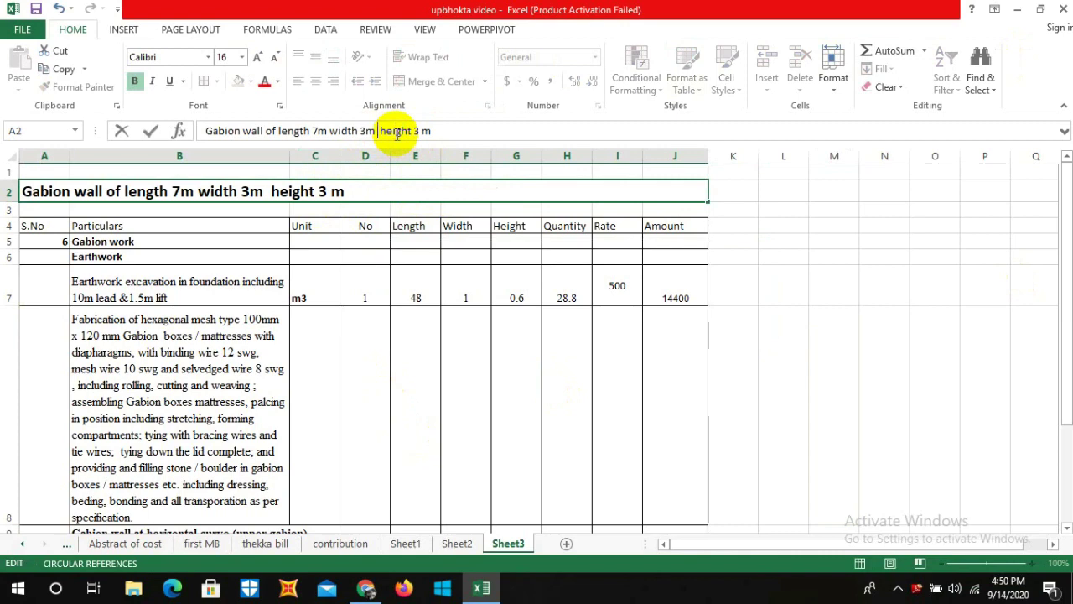
type("and")
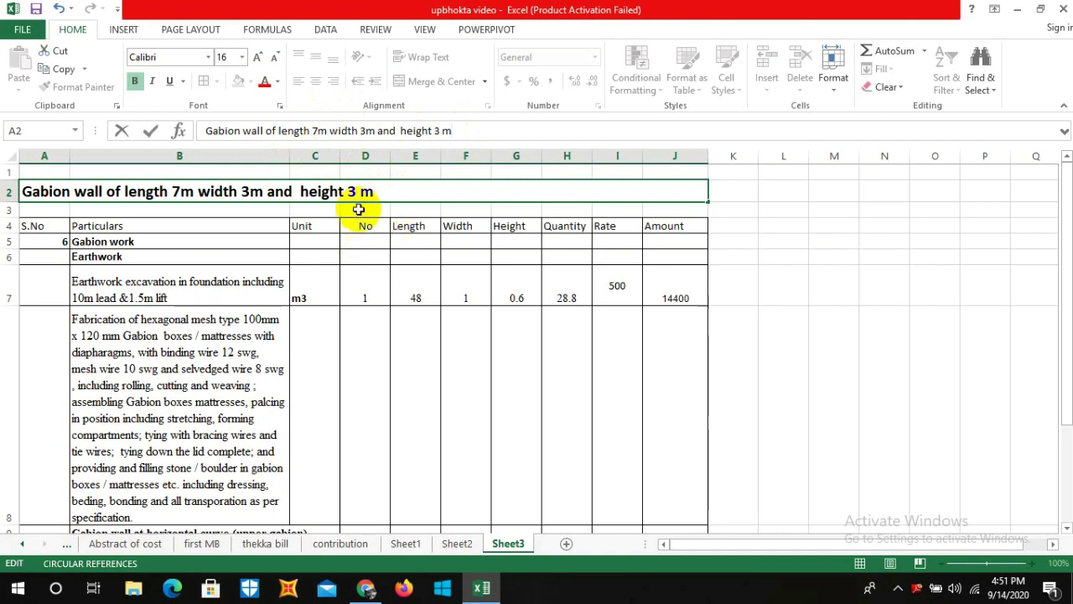
double_click(248, 192)
double_click(279, 191)
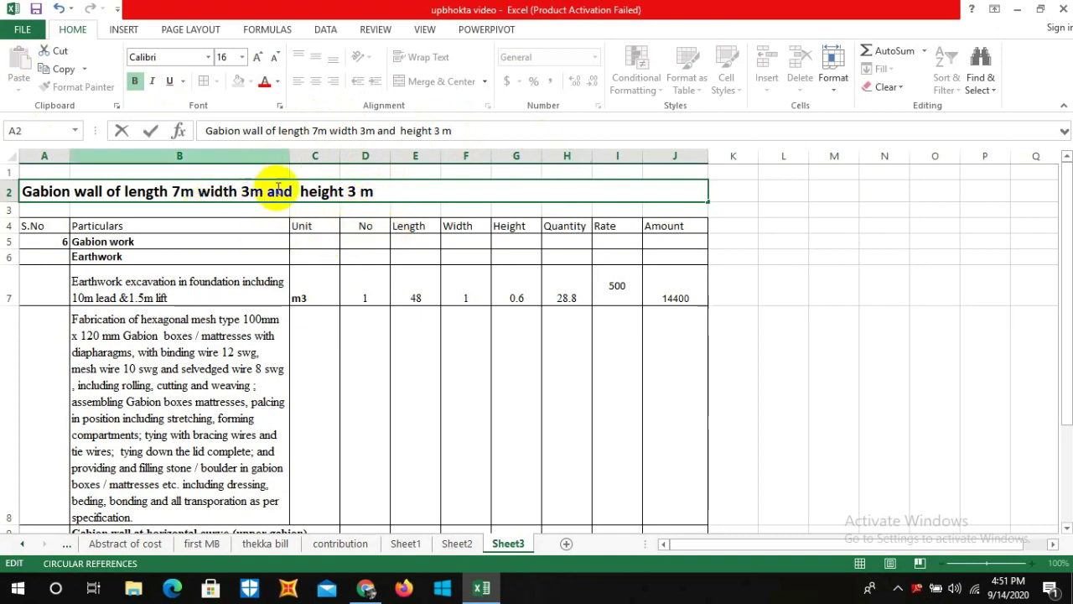
left_click_drag(329, 191, 373, 191)
key("Right")
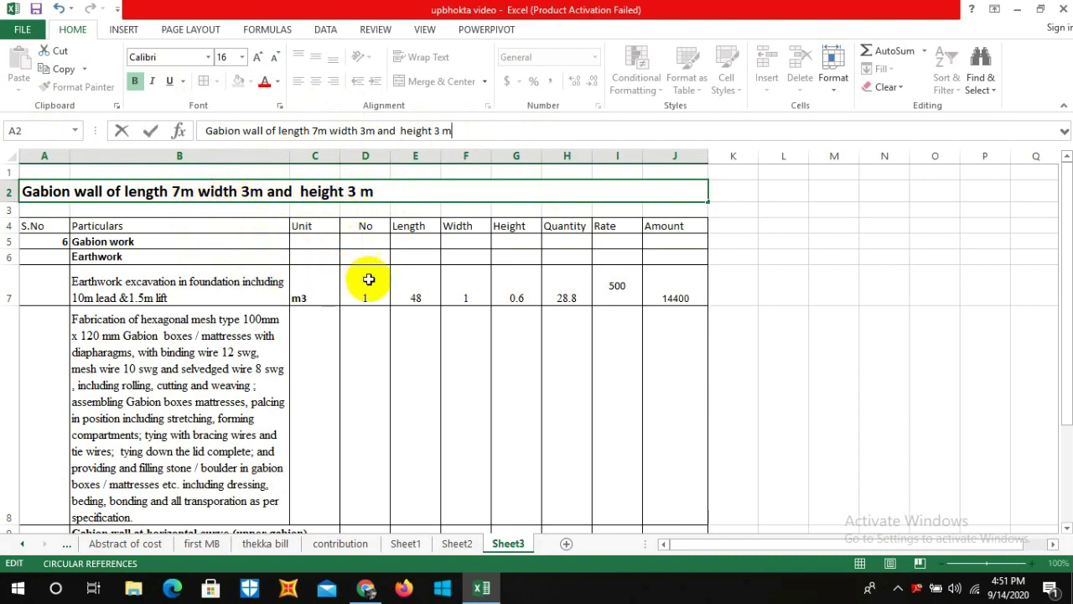
Set the length of the earthwork excavation item in E7 to 7
left_click(420, 289)
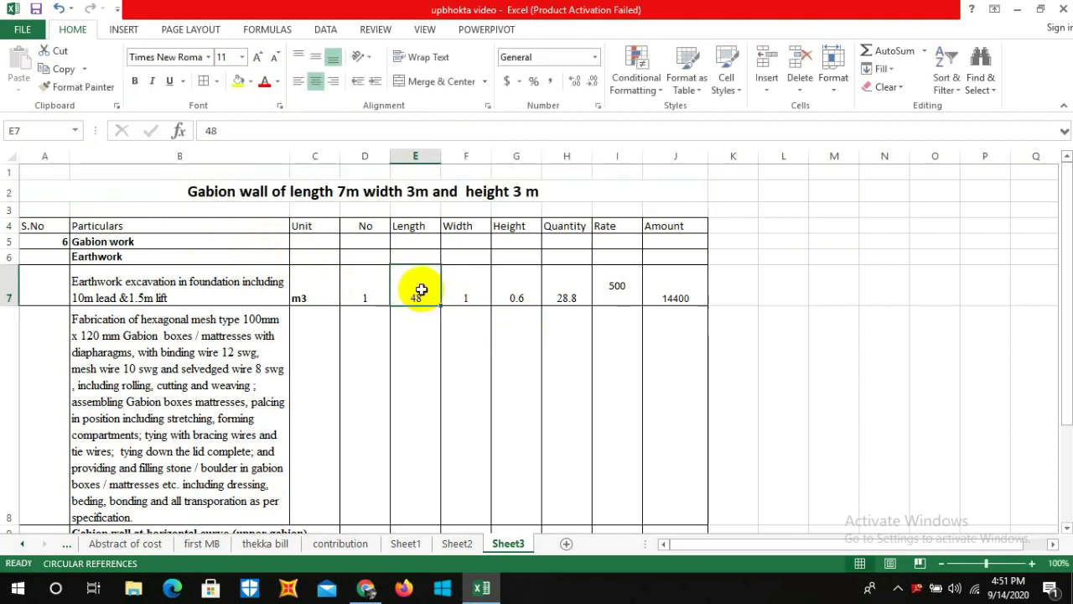
type("7")
left_click(749, 310)
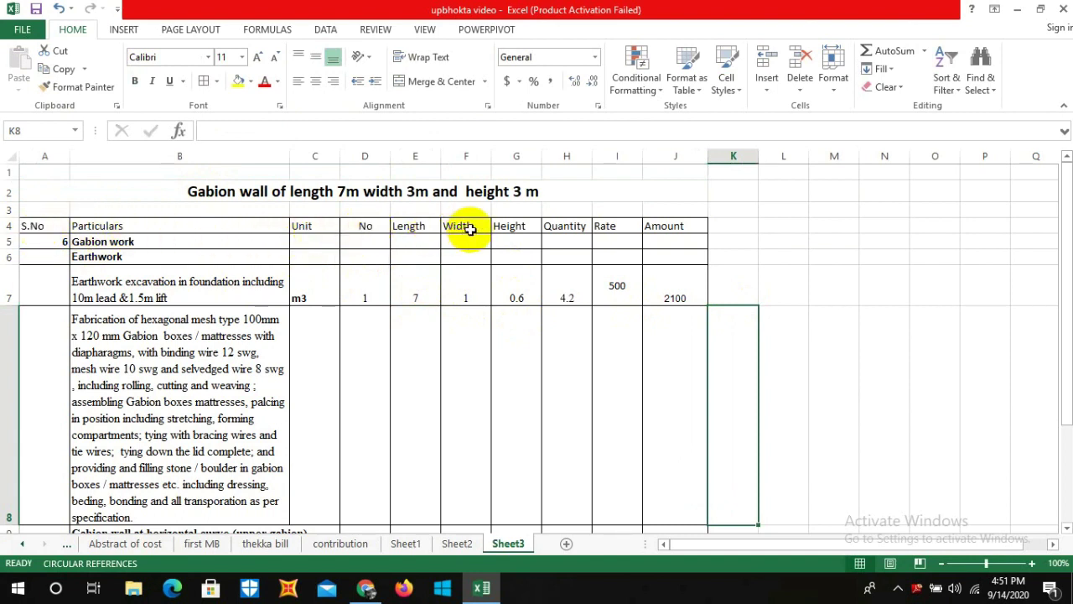
Examine the number, length, width and height entries of the earthwork excavation row
scroll(647, 242, "down", 3)
scroll(594, 241, "up", 3)
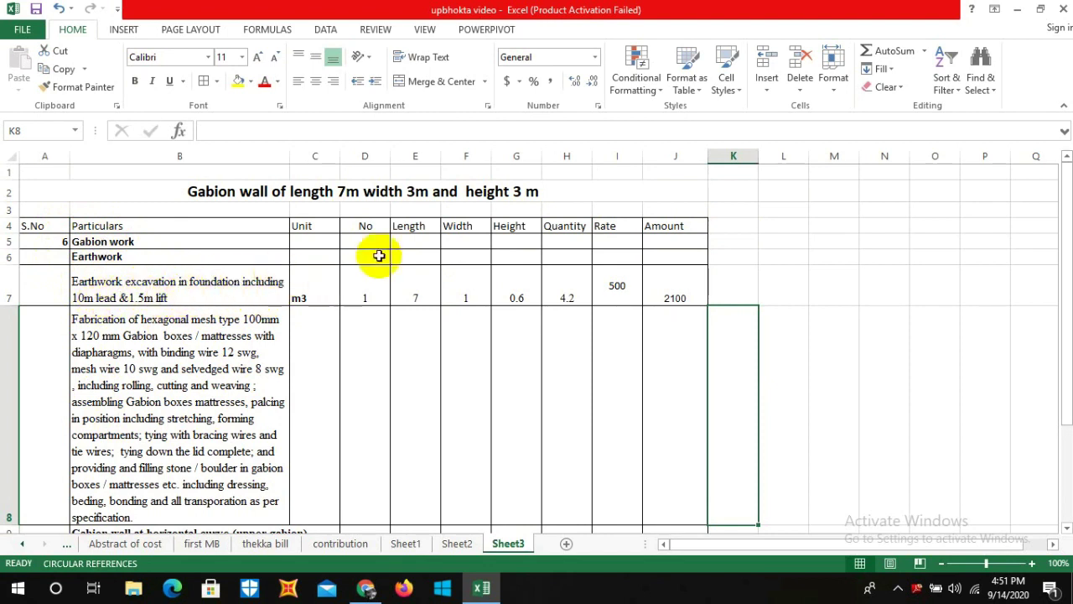
left_click(363, 287)
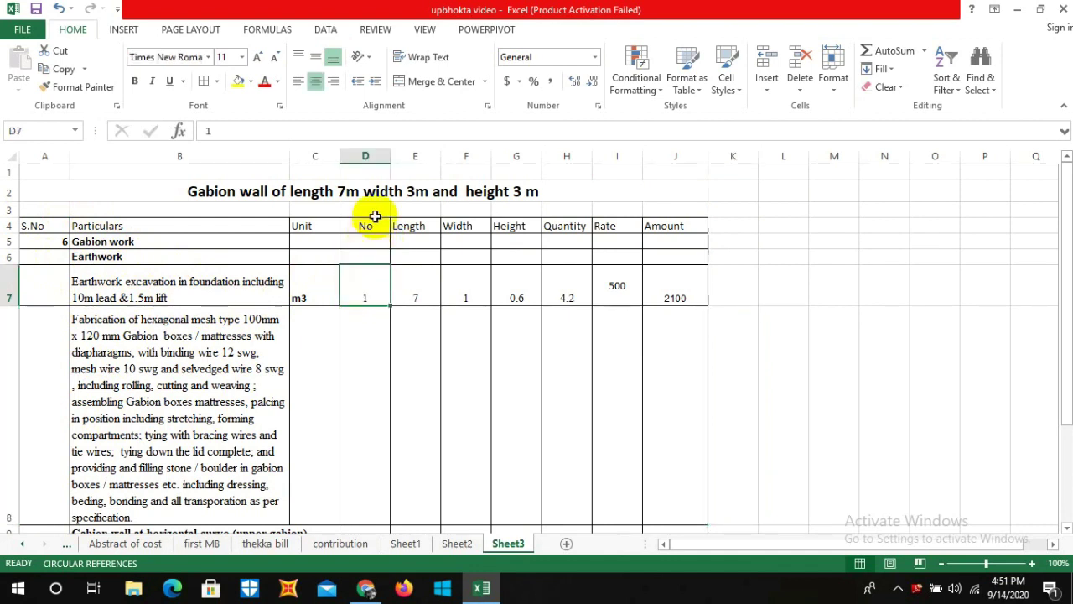
left_click(414, 282)
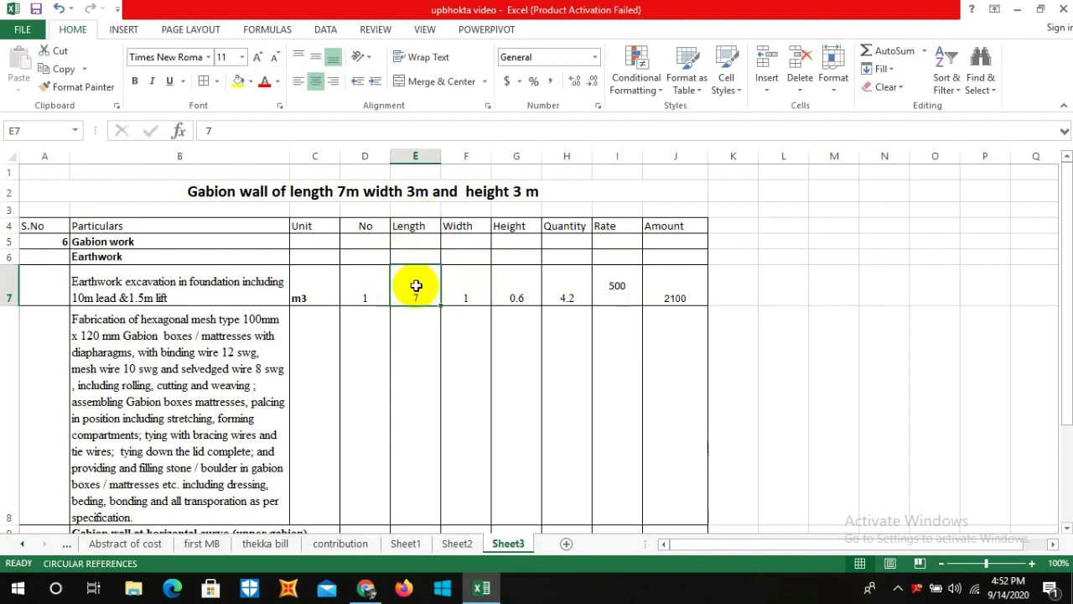
left_click(466, 291)
left_click(423, 290)
left_click(465, 291)
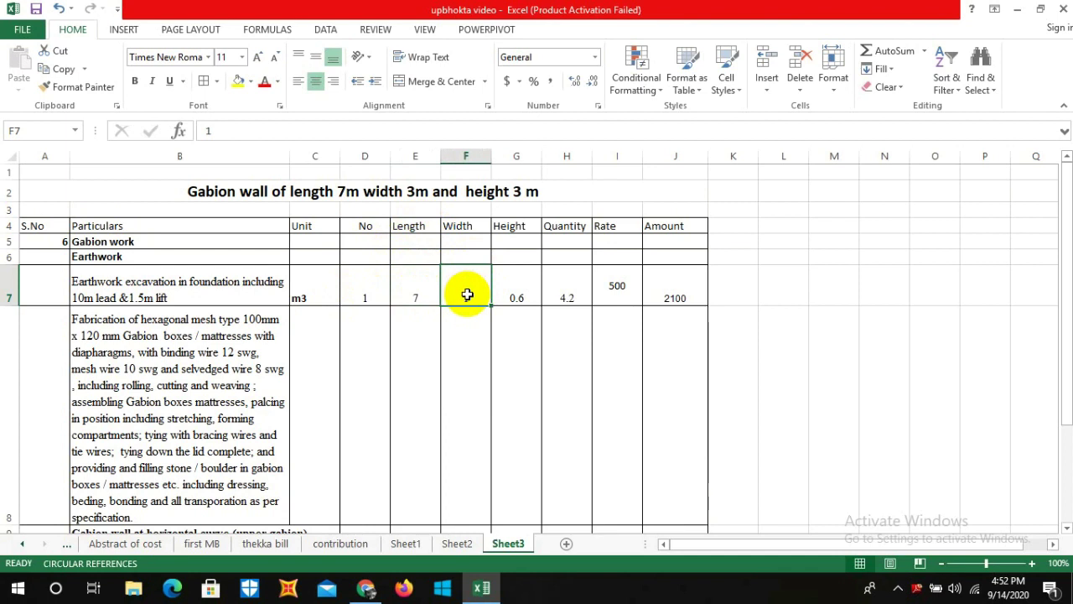
left_click(518, 286)
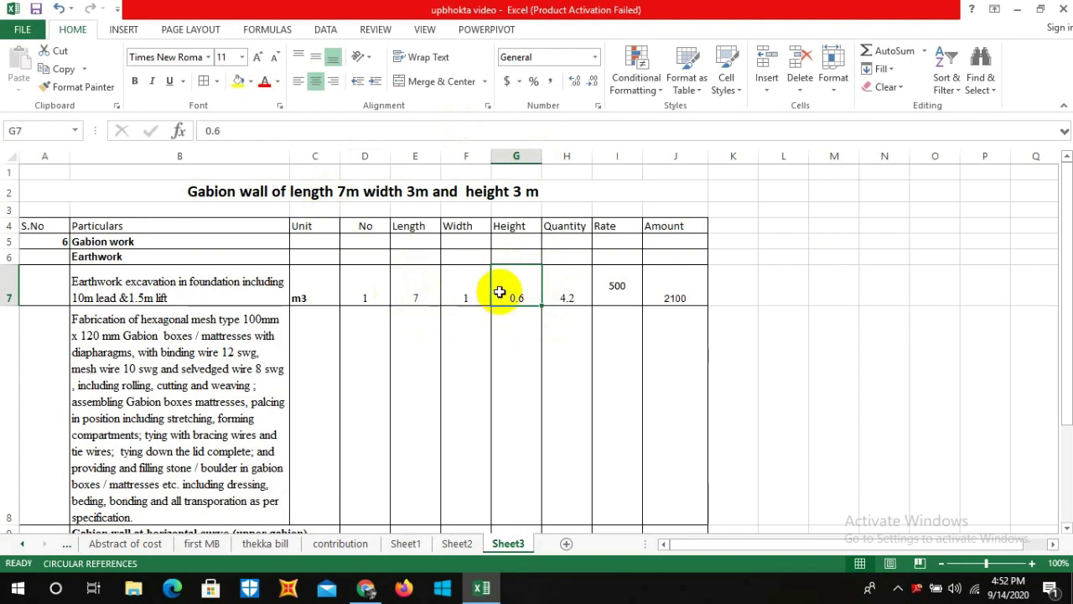
Inspect the quantity formula, the rate and the amount formula of the earthwork excavation row without changing them
left_click(555, 287)
left_click(352, 132)
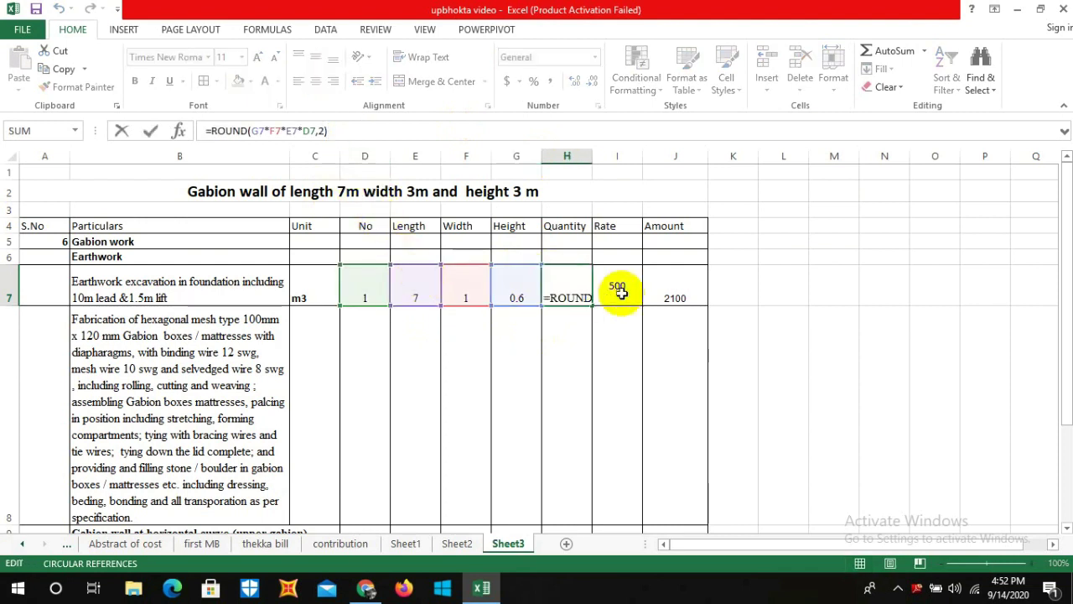
left_click(804, 312)
left_click(618, 287)
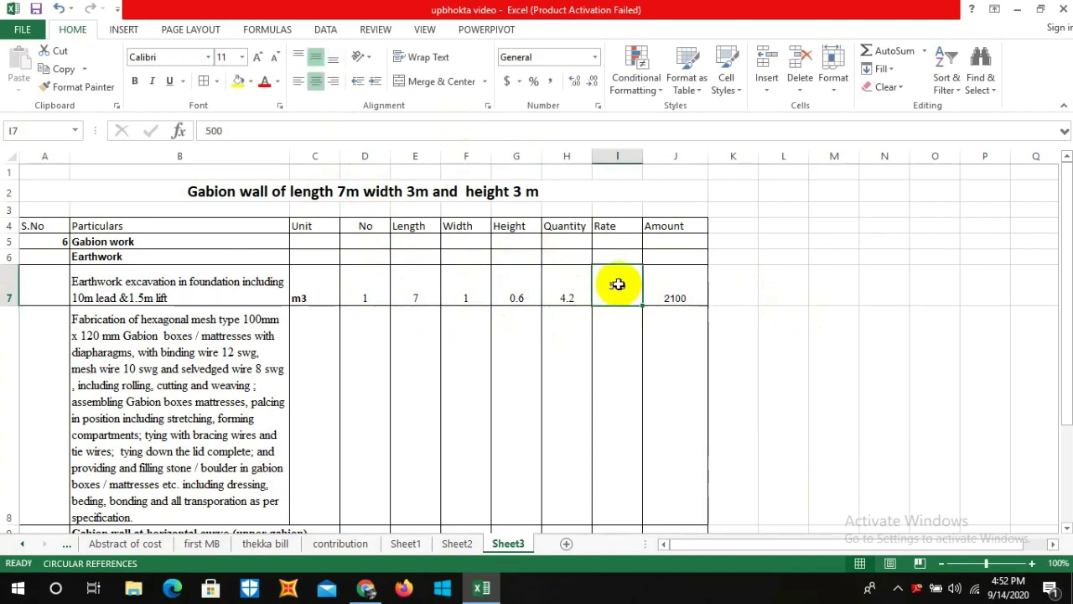
double_click(650, 287)
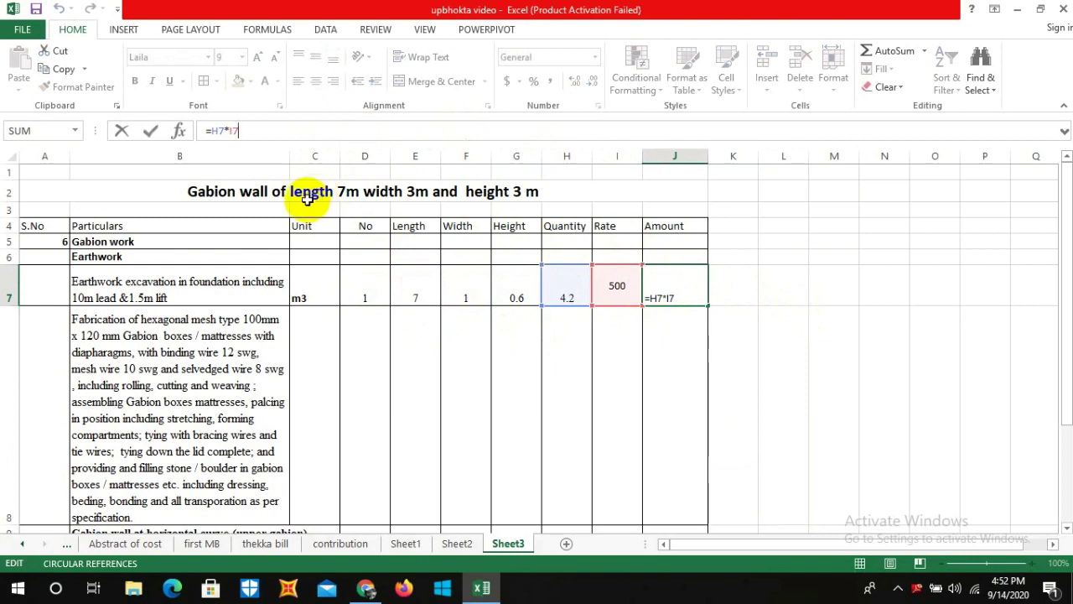
left_click(741, 343)
scroll(553, 293, "down", 2)
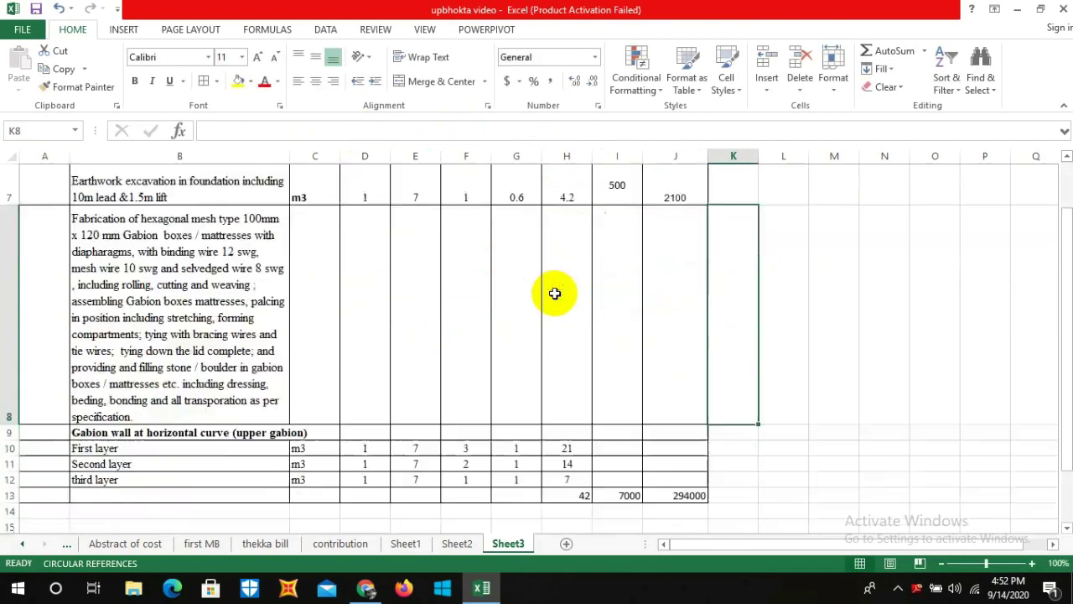
scroll(507, 359, "up", 2)
Switch to Chrome, bring up the Gabions PDF and examine the wire basket illustration on its first page
left_click(366, 588)
scroll(376, 433, "up", 2)
scroll(414, 370, "up", 5)
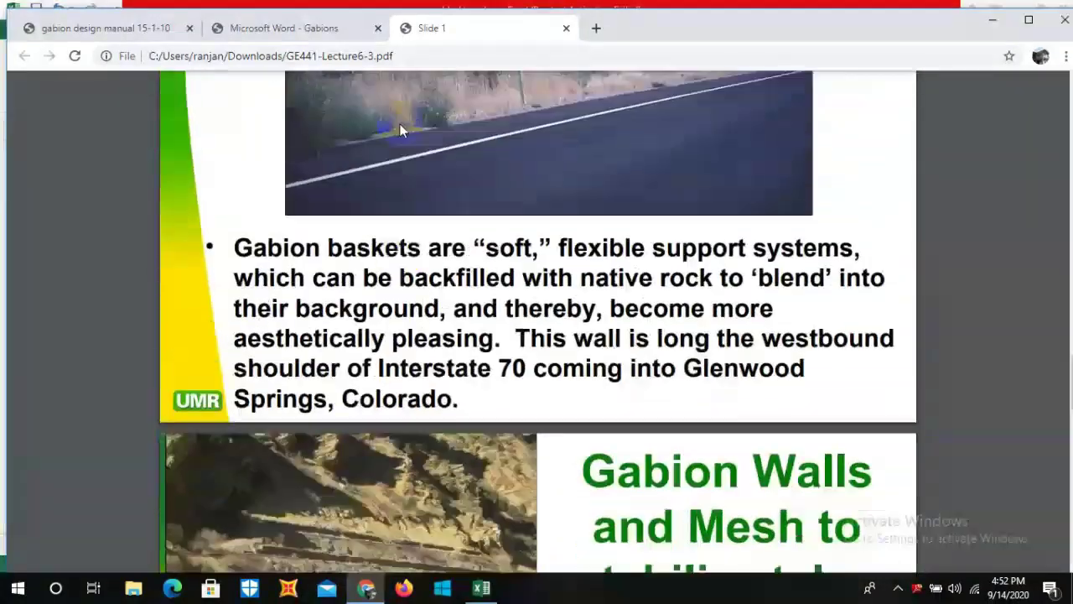
left_click(315, 30)
scroll(342, 204, "down", 1)
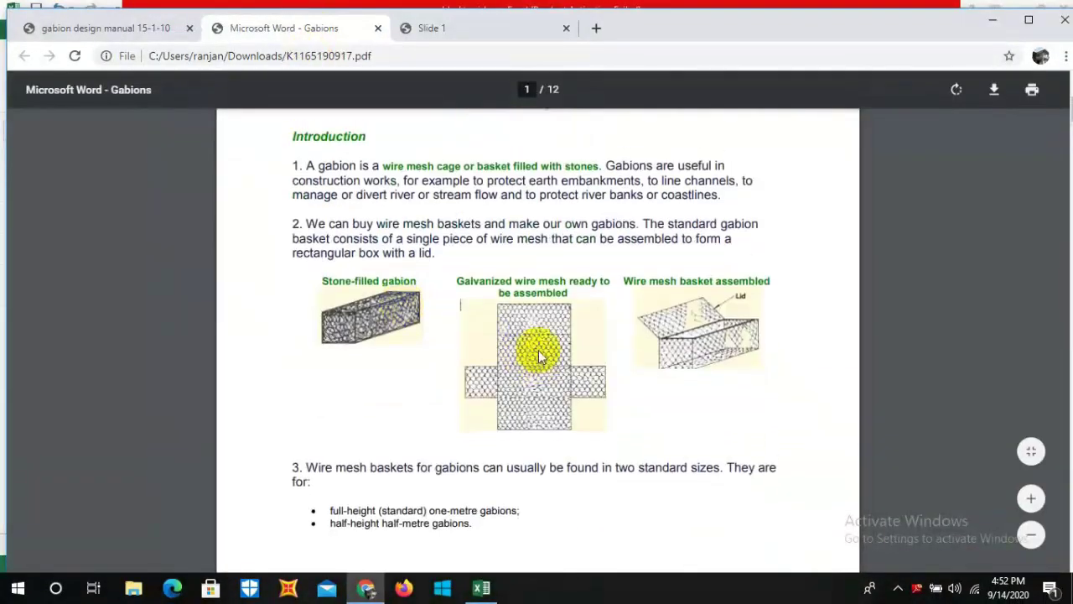
scroll(541, 304, "up", 3)
scroll(517, 280, "up", 1)
scroll(523, 240, "down", 1)
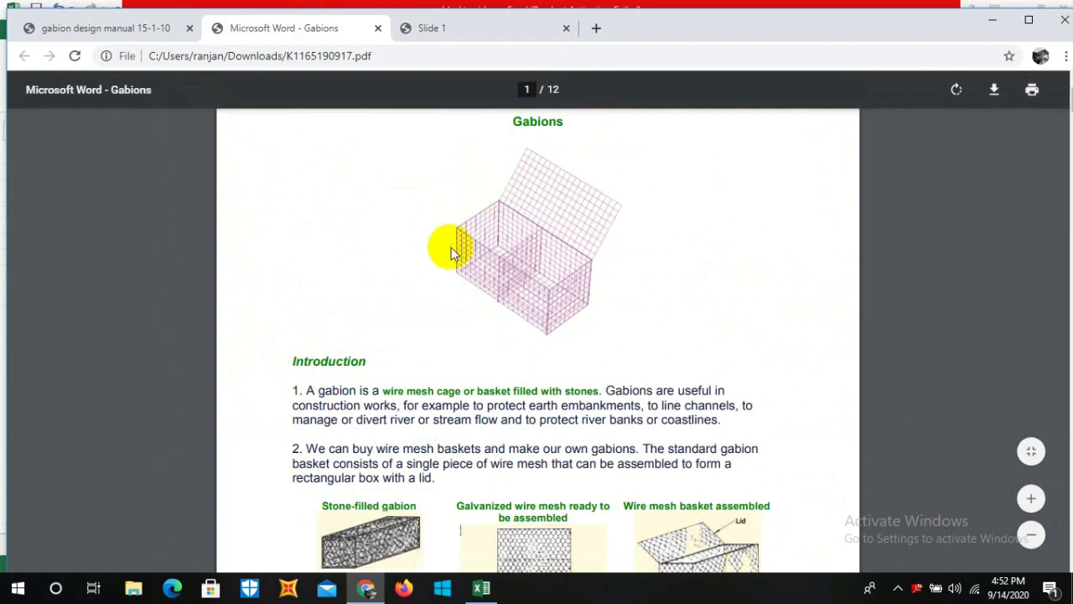
scroll(453, 256, "down", 2)
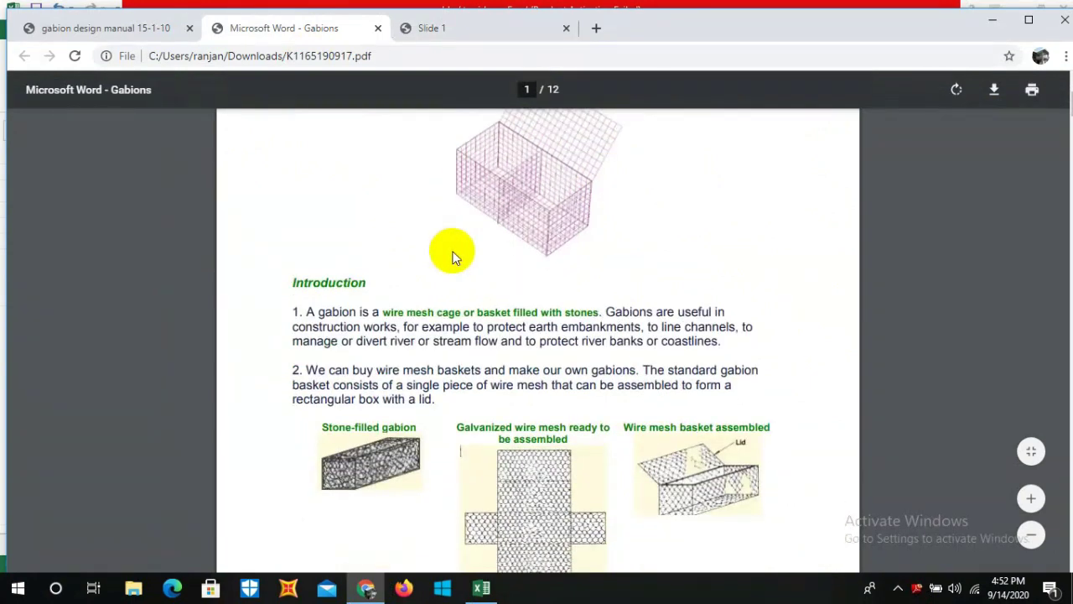
scroll(451, 252, "up", 4)
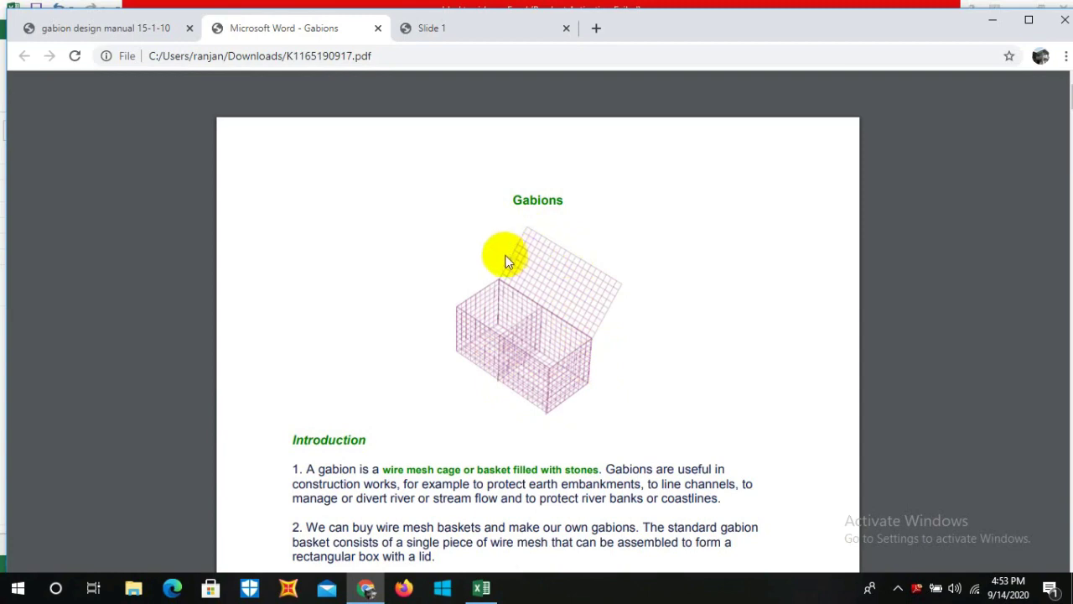
Read the Gabions PDF's sections on basket assembly, standard and half-height gabion sizes, and wire mesh openings
scroll(503, 257, "down", 5)
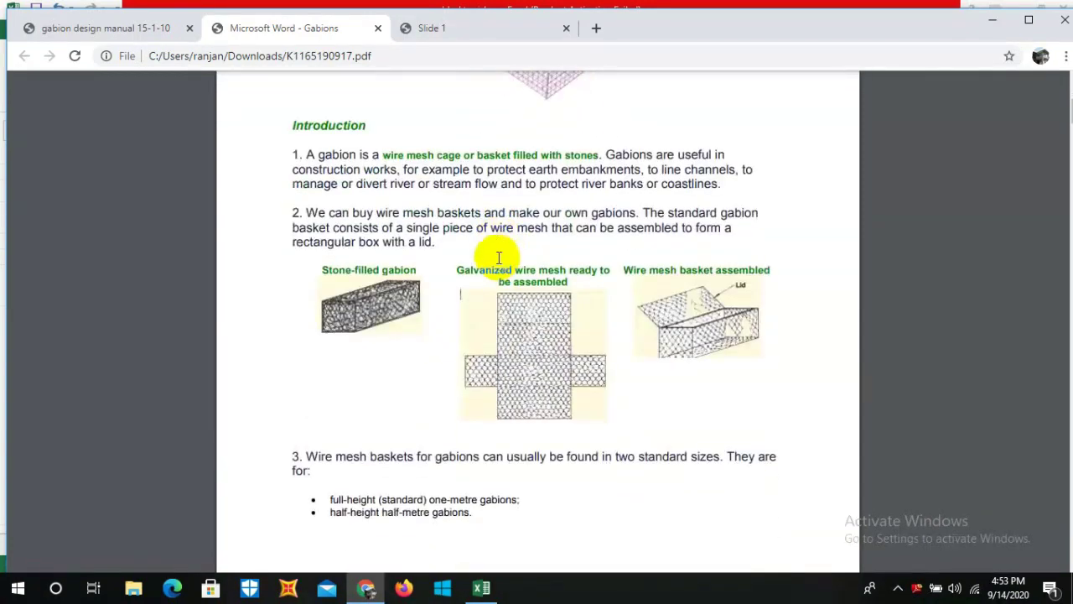
scroll(499, 257, "down", 1)
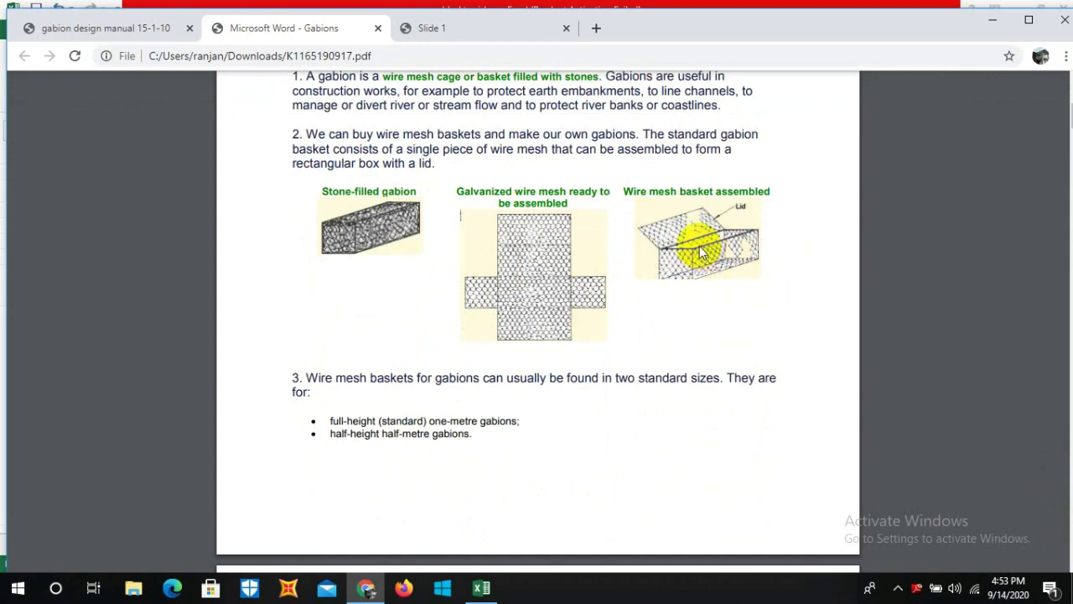
scroll(699, 248, "down", 5)
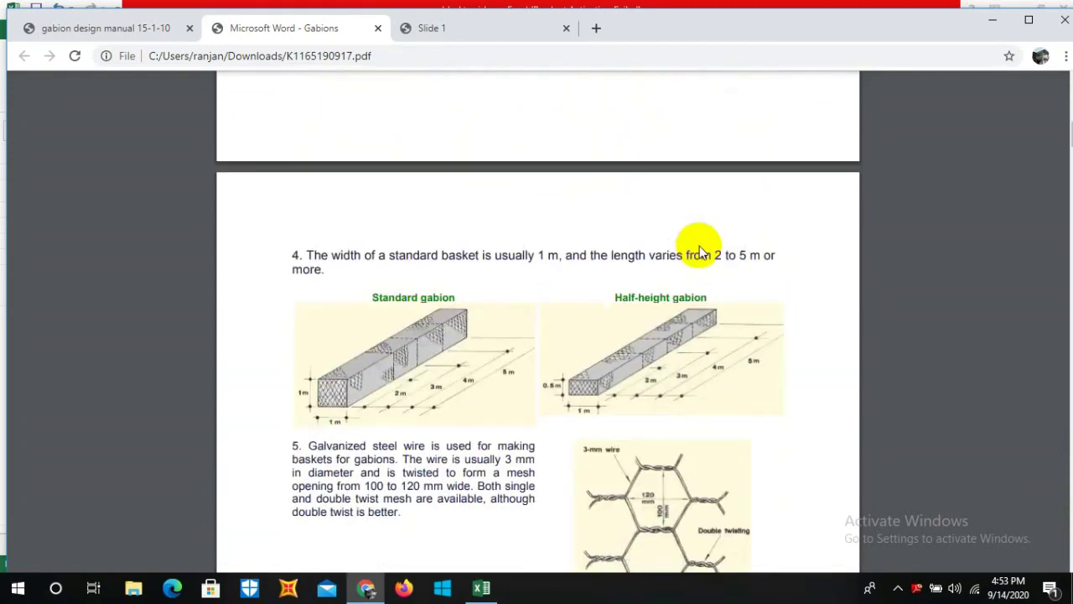
scroll(469, 301, "down", 1)
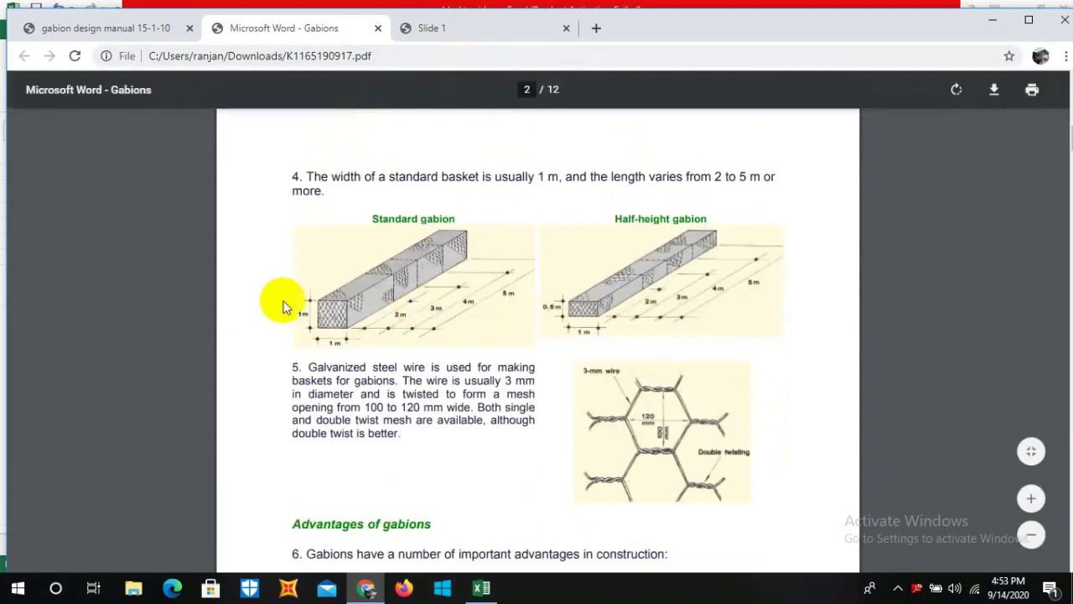
Switch back to Excel and read the description of the hexagonal mesh gabion box fabrication in B8
left_click(482, 591)
scroll(364, 415, "down", 2)
scroll(354, 408, "up", 2)
scroll(141, 352, "down", 1)
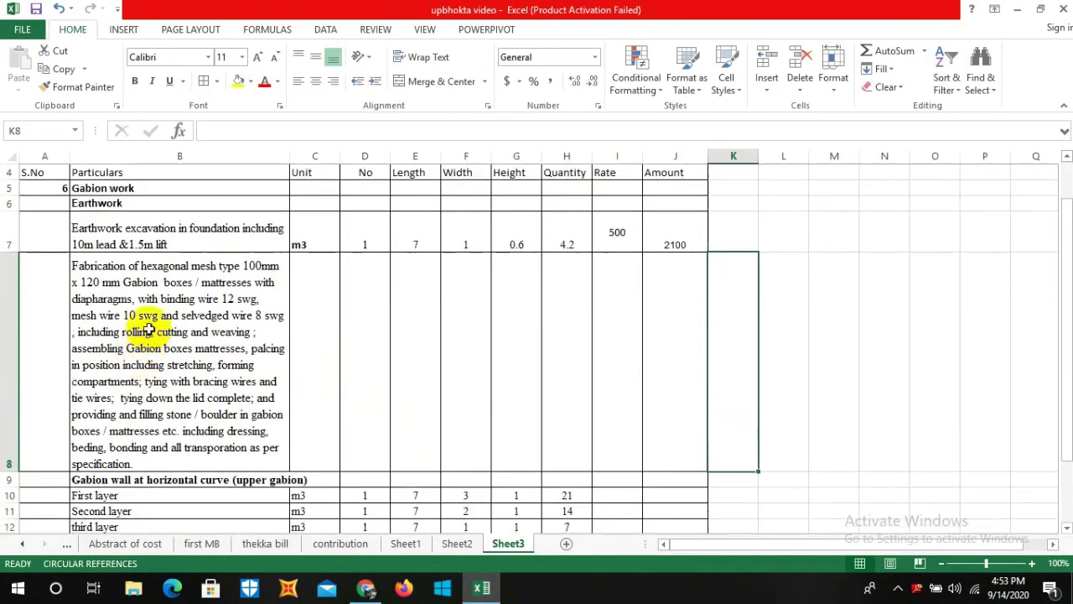
left_click(148, 321)
scroll(151, 323, "down", 1)
scroll(154, 323, "down", 2)
scroll(126, 277, "up", 2)
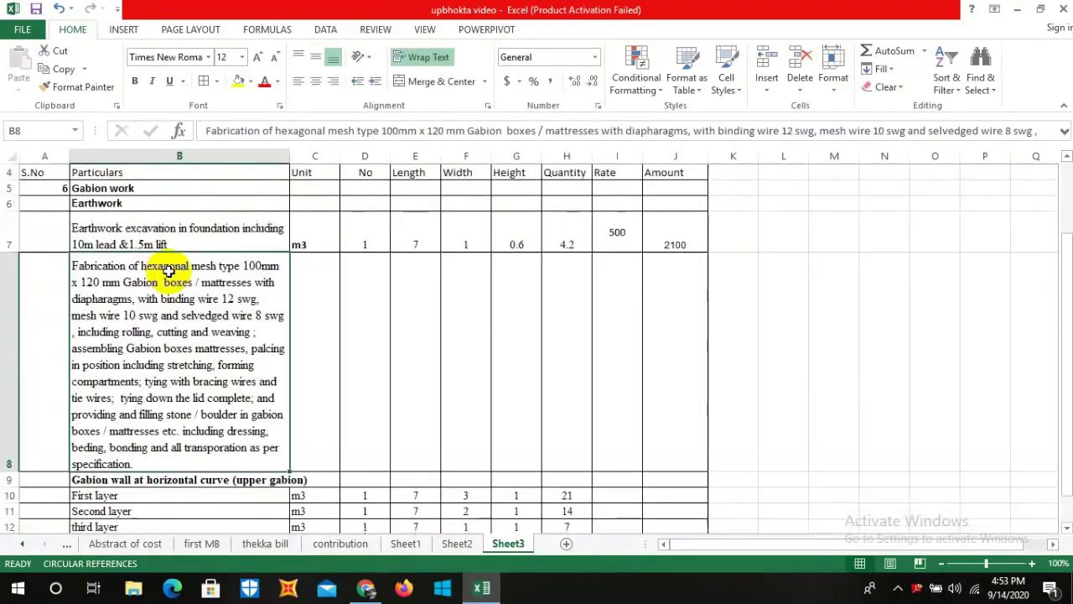
scroll(193, 369, "down", 1)
Compare the upper gabion wall's layer entries with the title dimensions, checking the first layer's length and width
left_click(186, 434)
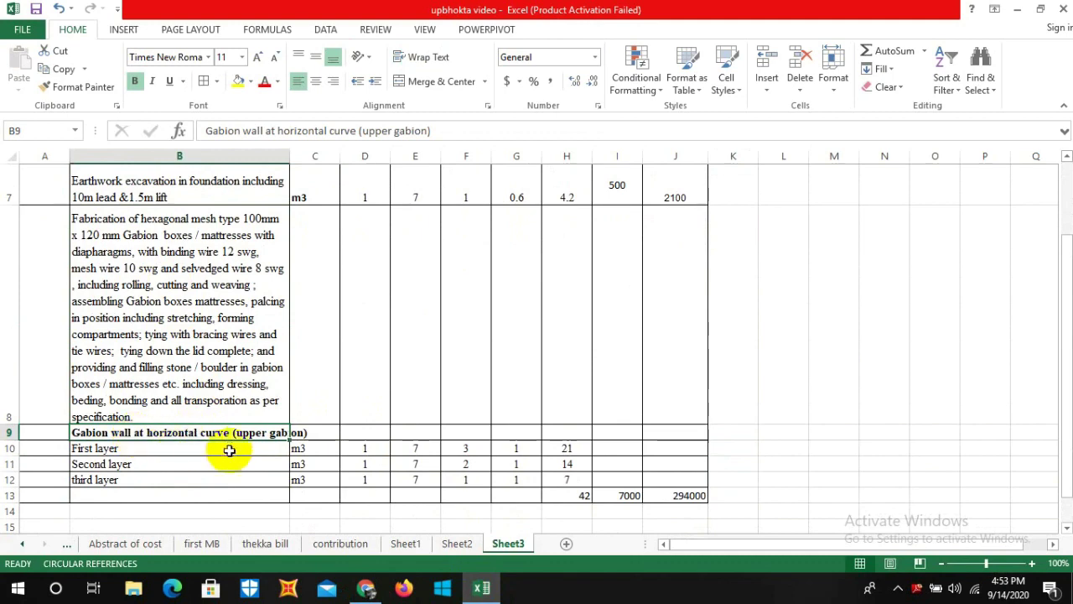
scroll(232, 440, "down", 1)
scroll(228, 443, "up", 2)
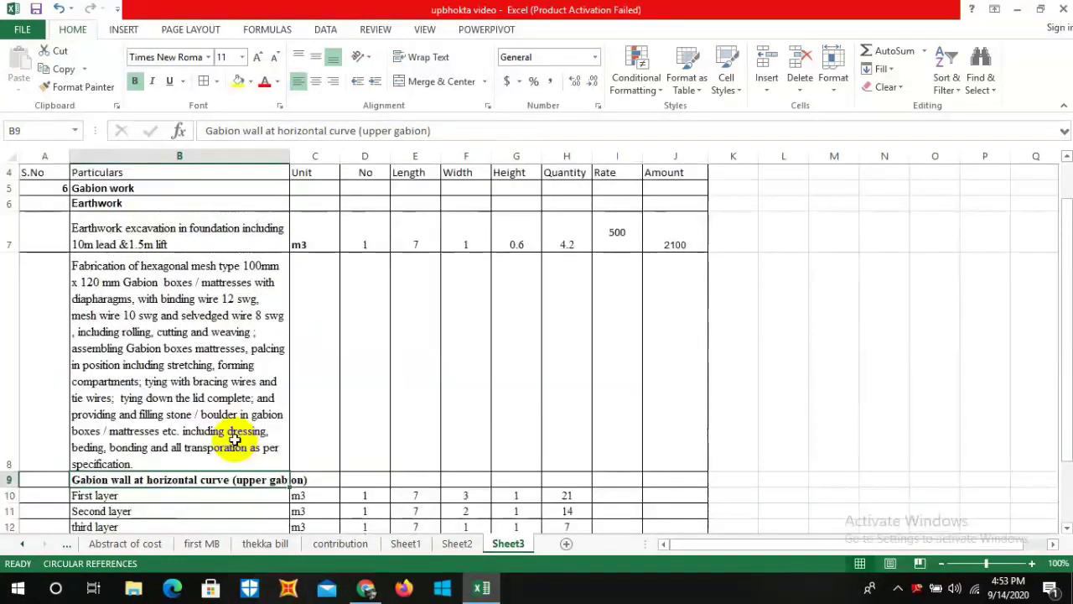
scroll(222, 443, "down", 1)
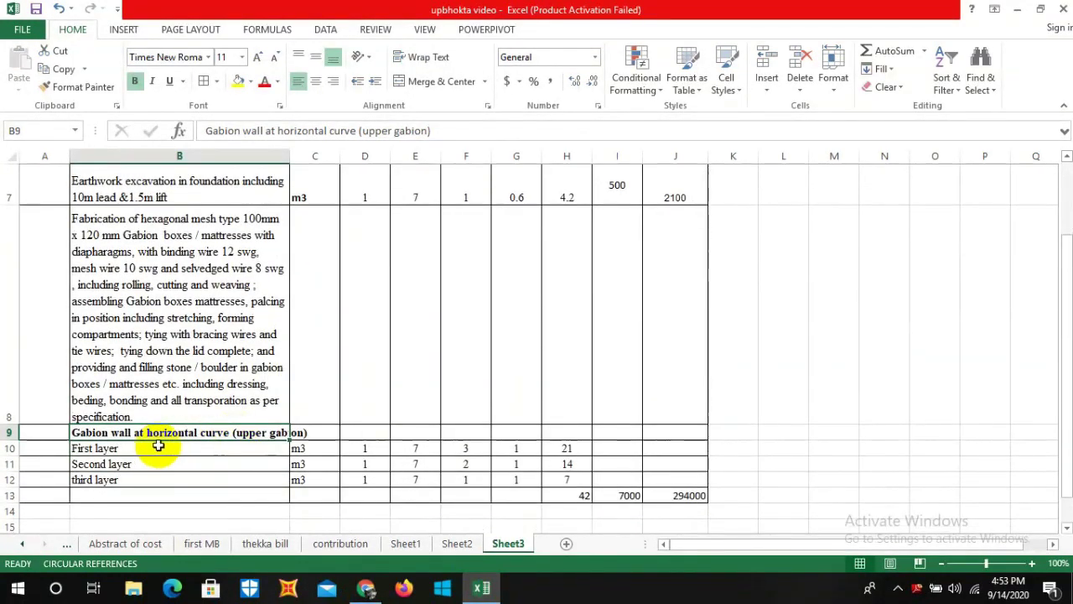
scroll(172, 453, "up", 2)
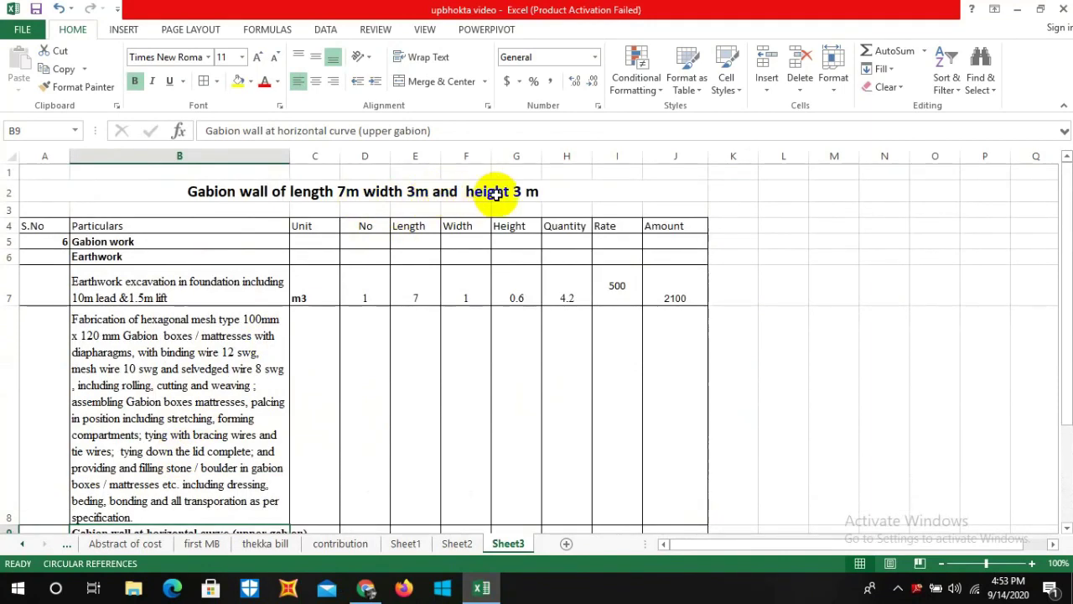
scroll(458, 243, "down", 2)
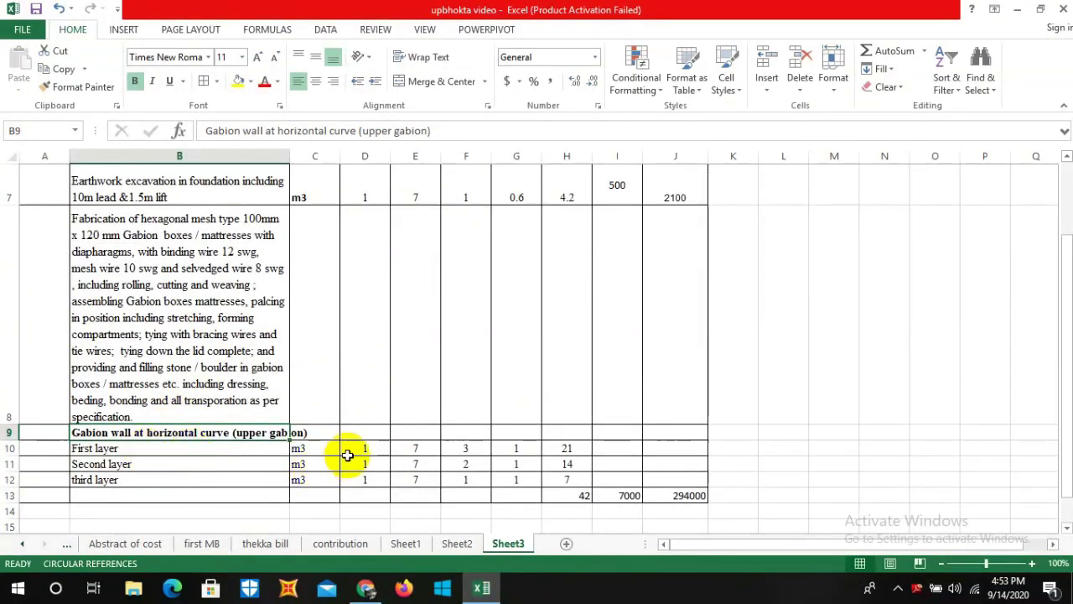
left_click(430, 446)
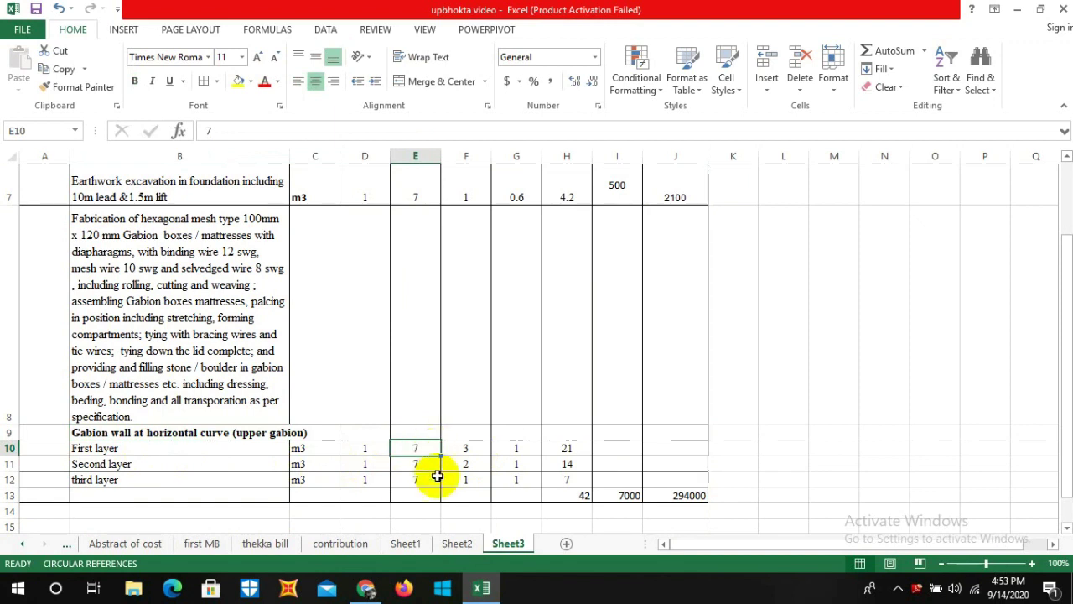
left_click(472, 449)
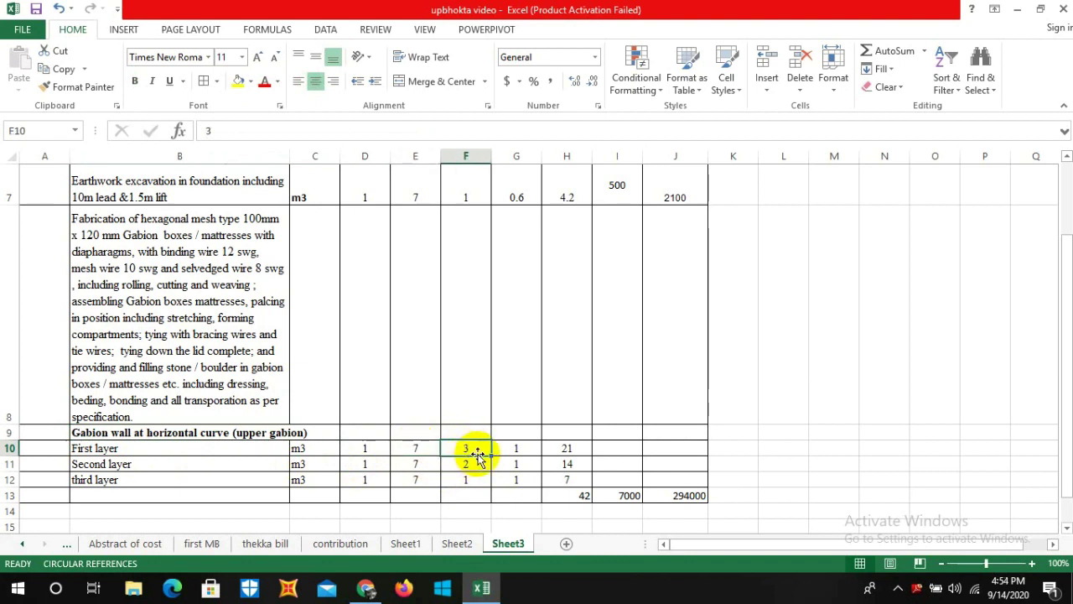
Check the width and height entries of the first, second and third layers of the upper gabion wall
left_click(520, 451)
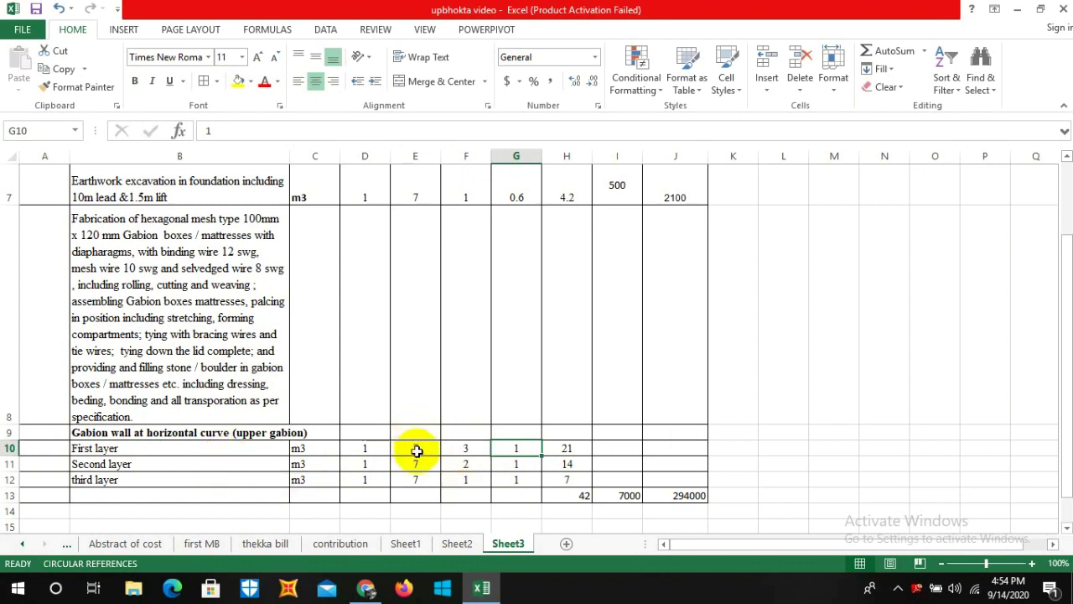
left_click(468, 463)
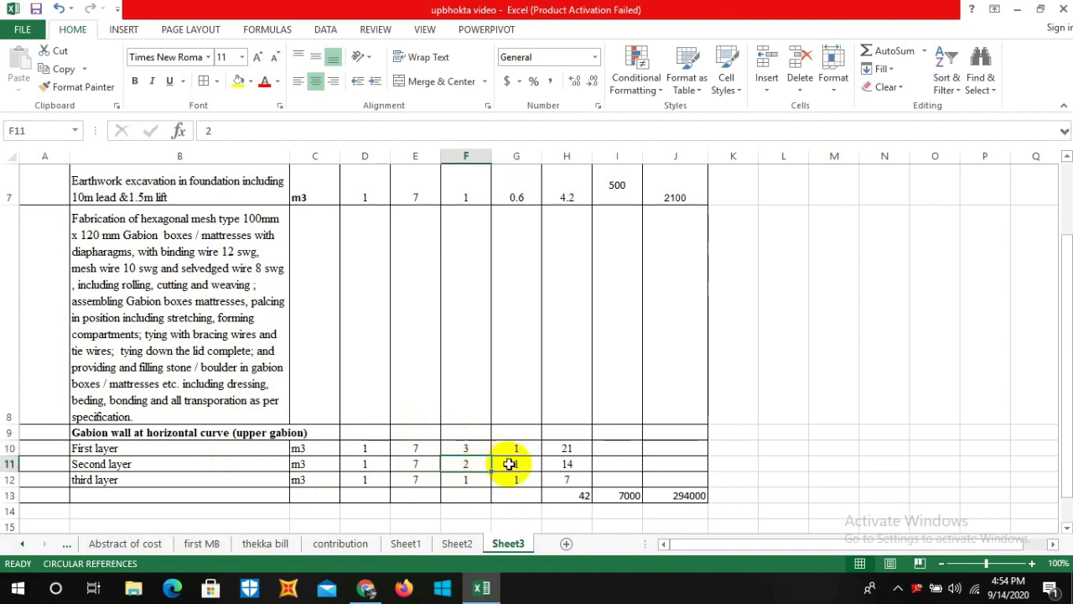
left_click(508, 462)
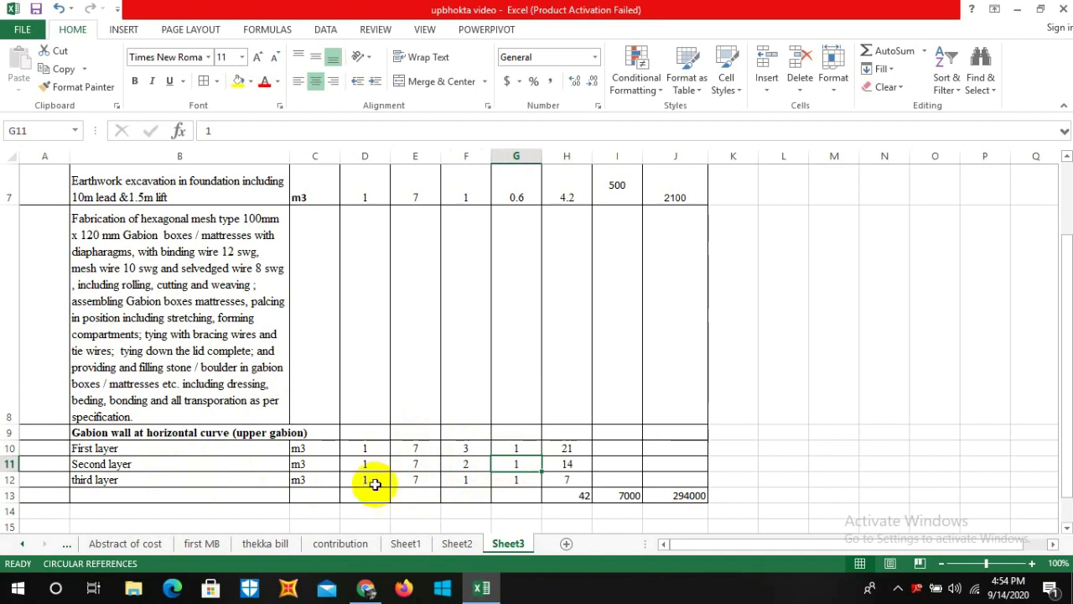
left_click(471, 480)
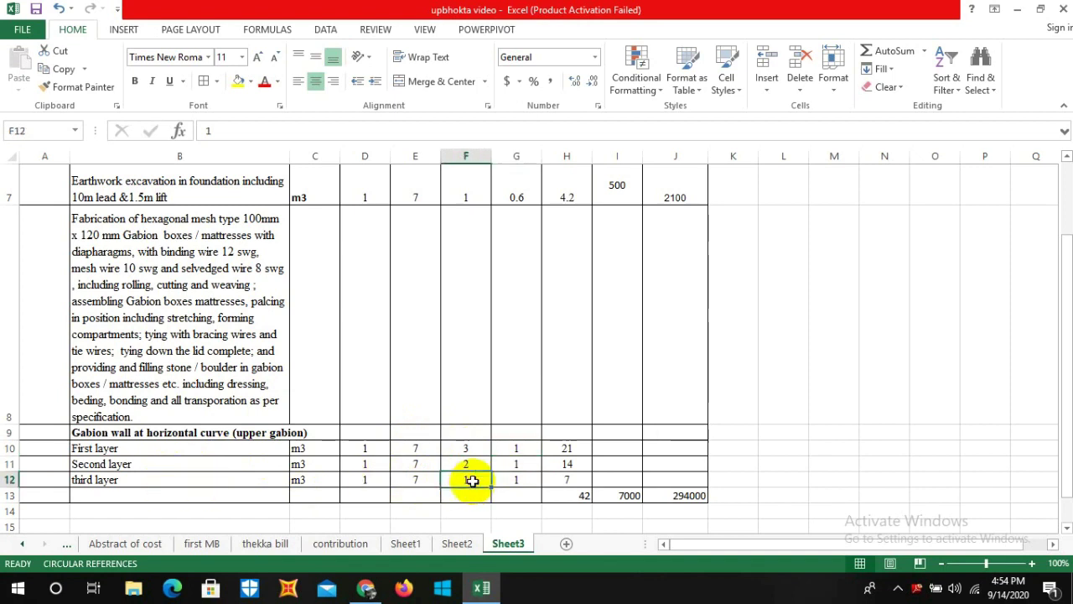
left_click(536, 477)
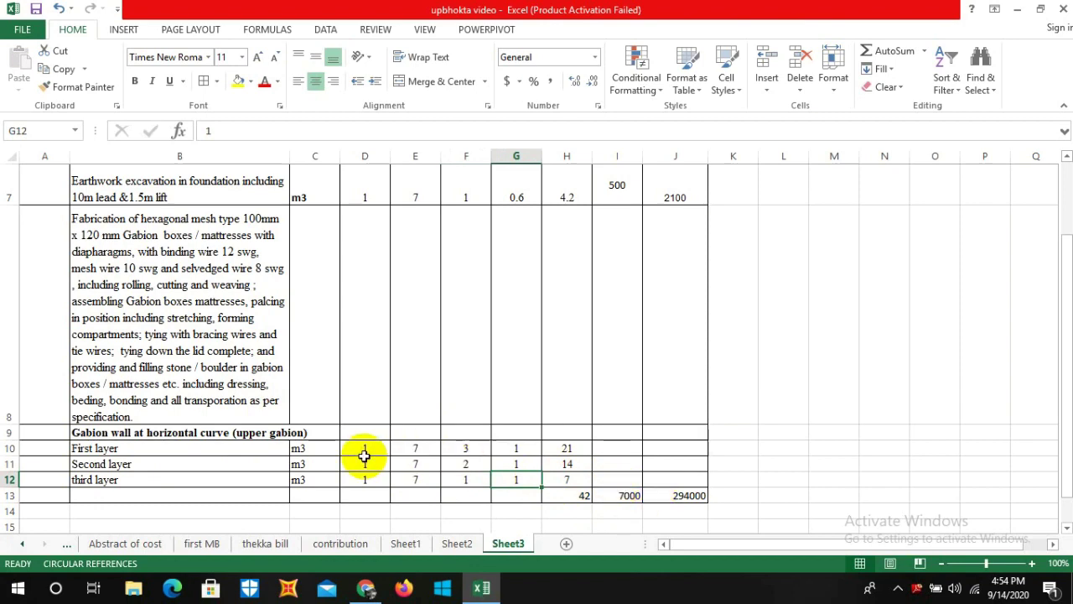
scroll(364, 421, "down", 1)
scroll(364, 422, "up", 1)
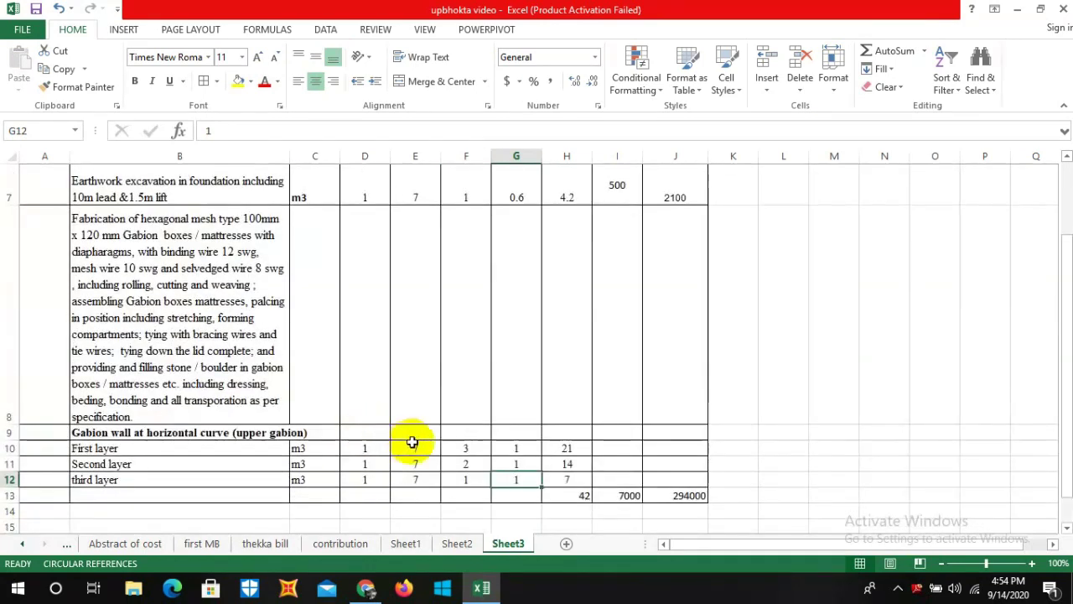
scroll(427, 400, "down", 1)
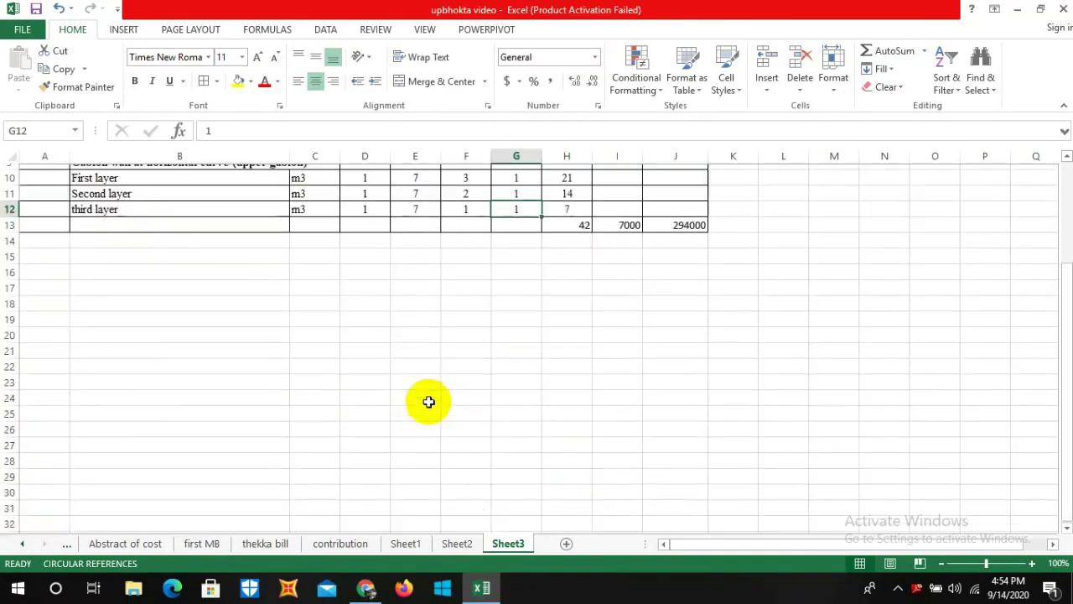
scroll(428, 401, "up", 1)
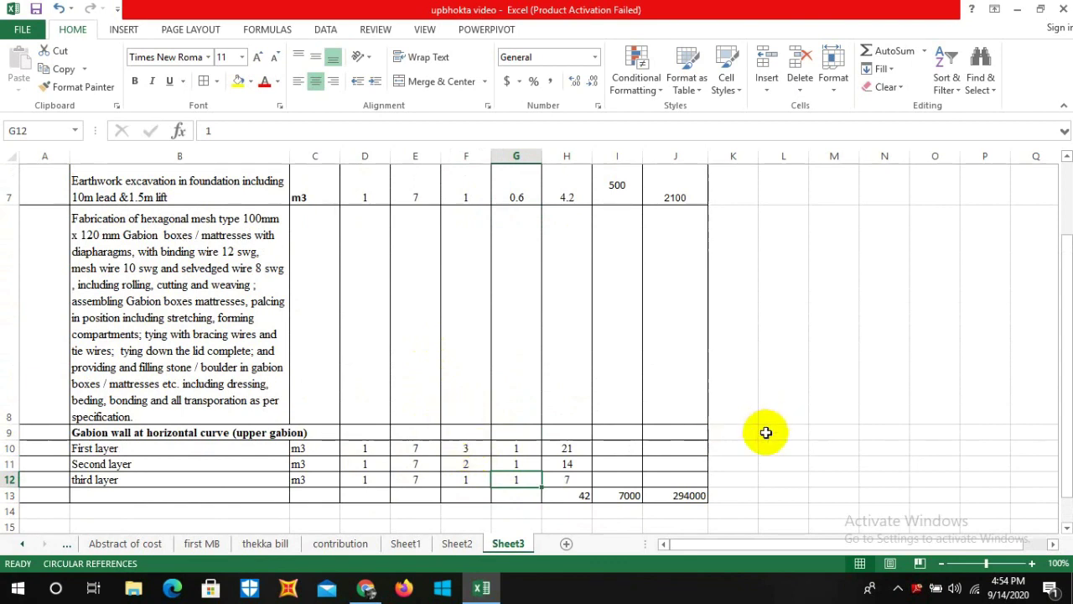
left_click(824, 433)
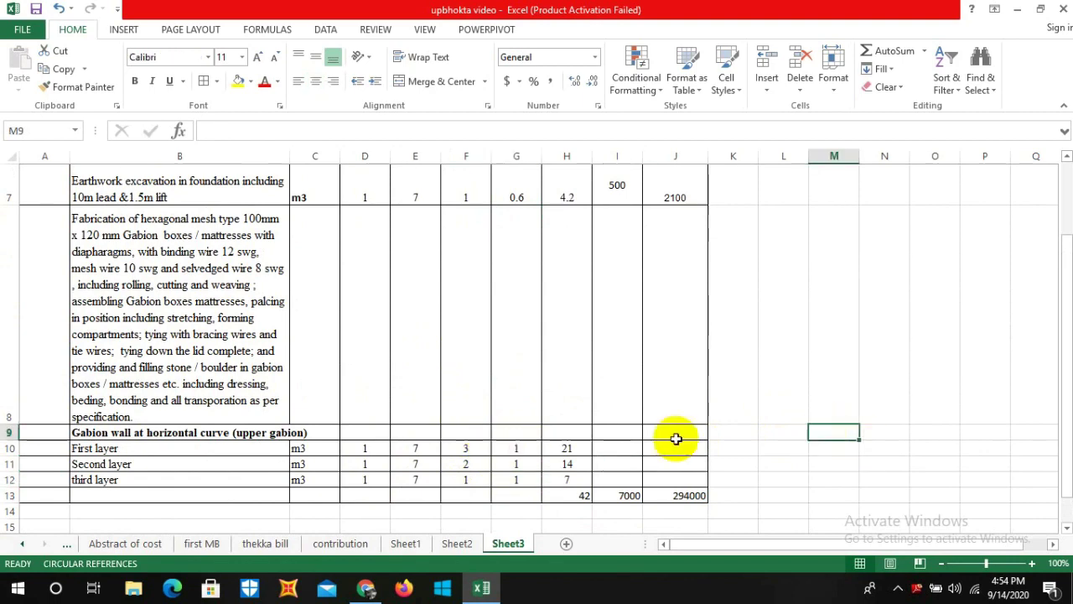
Switch to Chrome and look through the Gabions PDF's sections on gabion structures, river banks and mesh box assembly
left_click(369, 591)
left_click(367, 591)
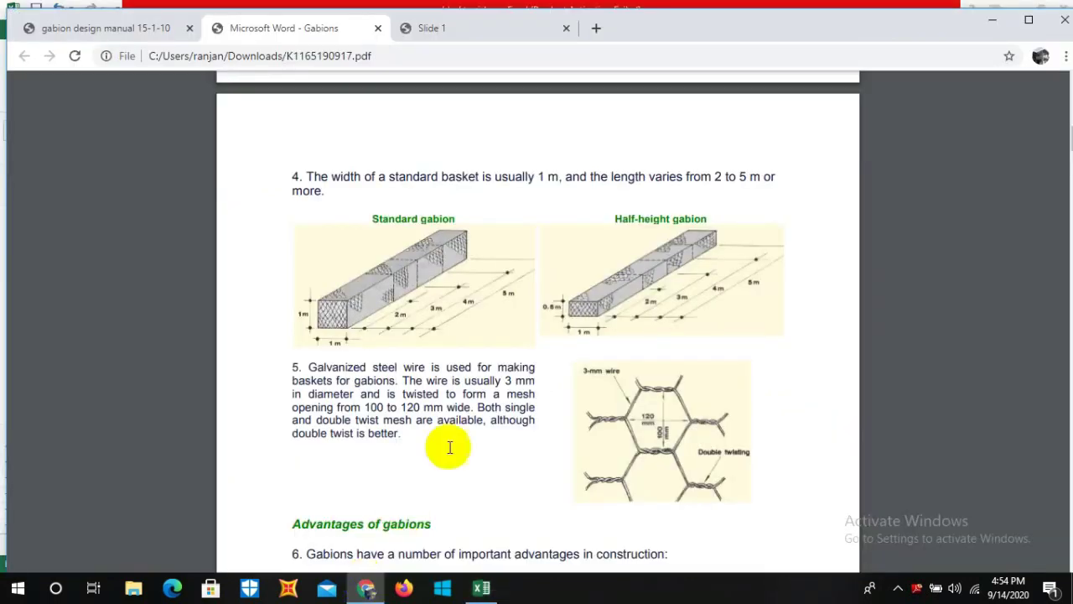
scroll(459, 385, "down", 4)
scroll(459, 383, "down", 10)
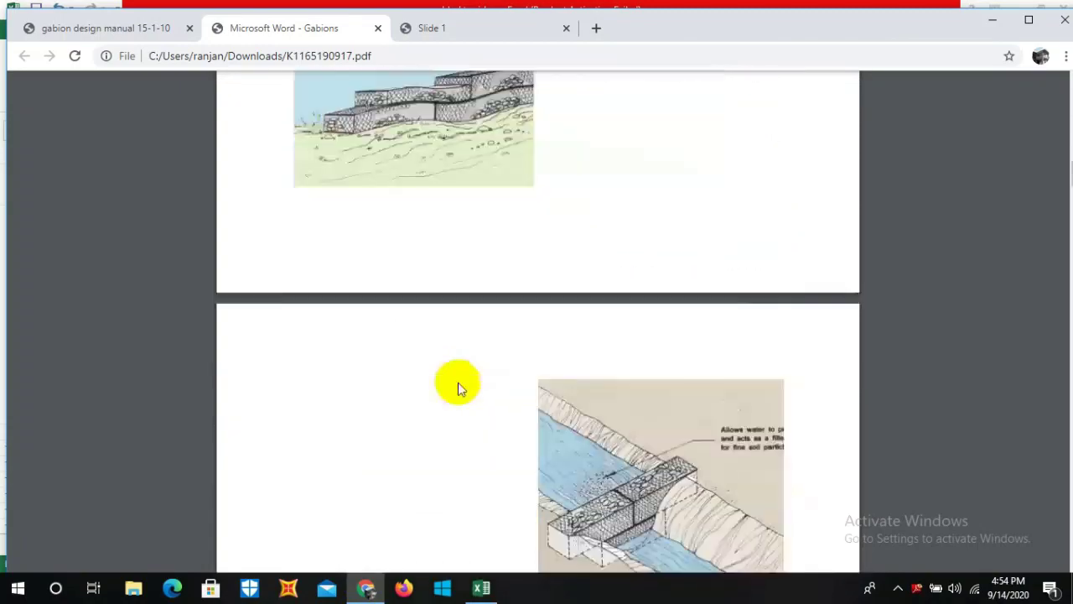
scroll(458, 389, "down", 10)
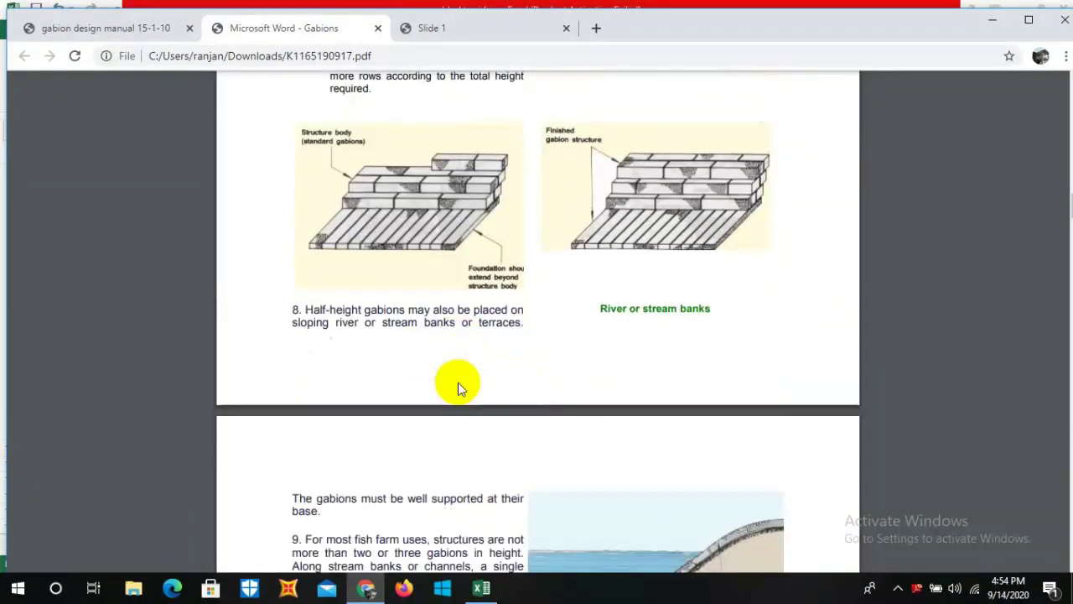
scroll(455, 389, "down", 3)
scroll(455, 389, "up", 2)
scroll(455, 389, "down", 6)
scroll(457, 391, "down", 3)
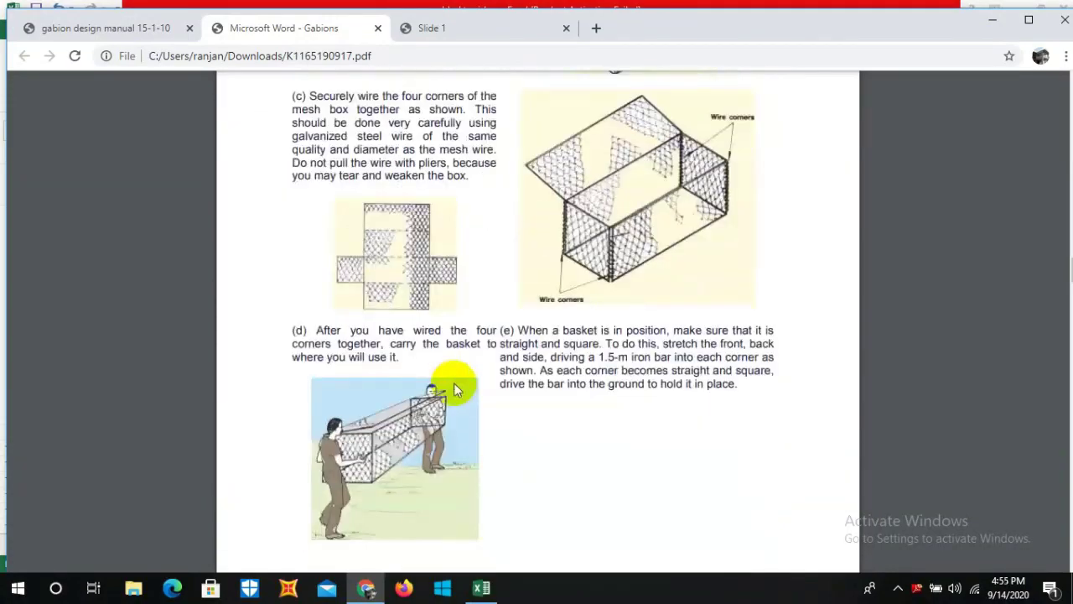
Examine the Gabions PDF's wire bracing drawings and the instructions for filling foundation and structure baskets with stones
scroll(454, 386, "down", 9)
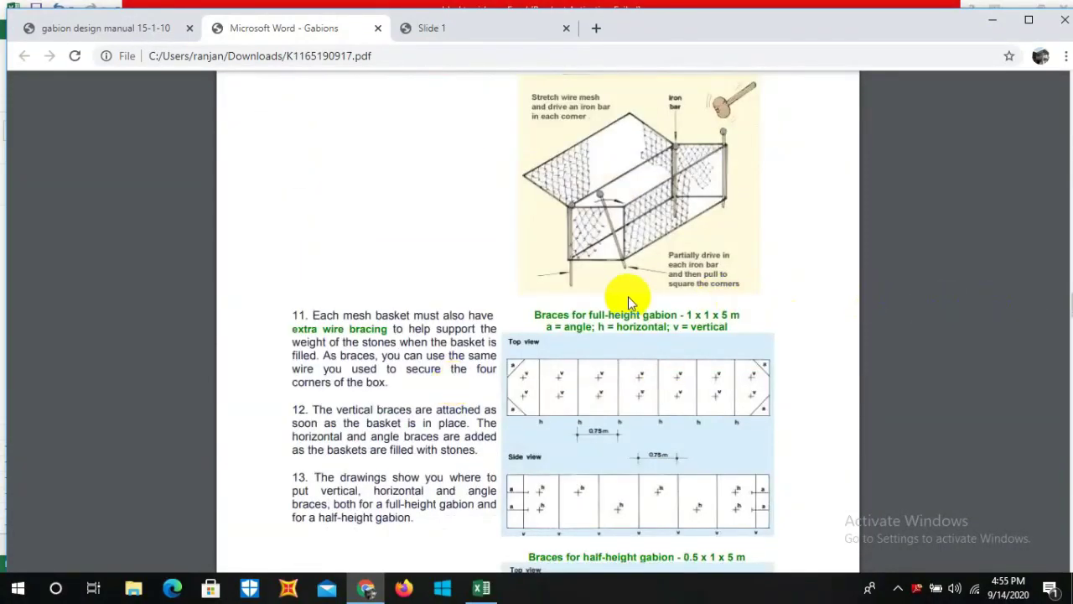
scroll(625, 300, "up", 2)
scroll(620, 306, "down", 6)
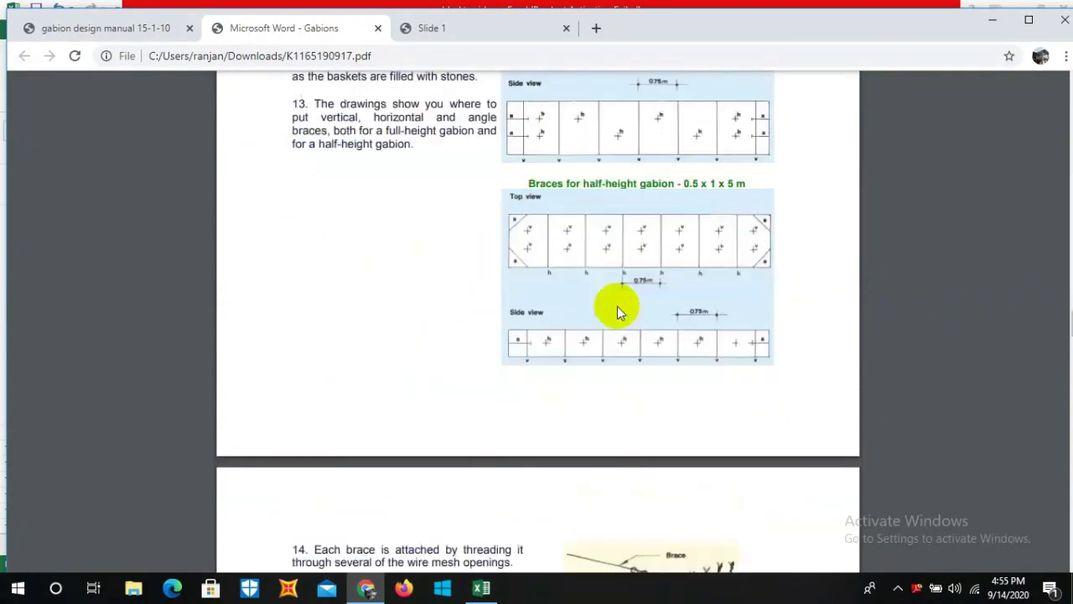
scroll(619, 312, "down", 8)
scroll(481, 209, "up", 3)
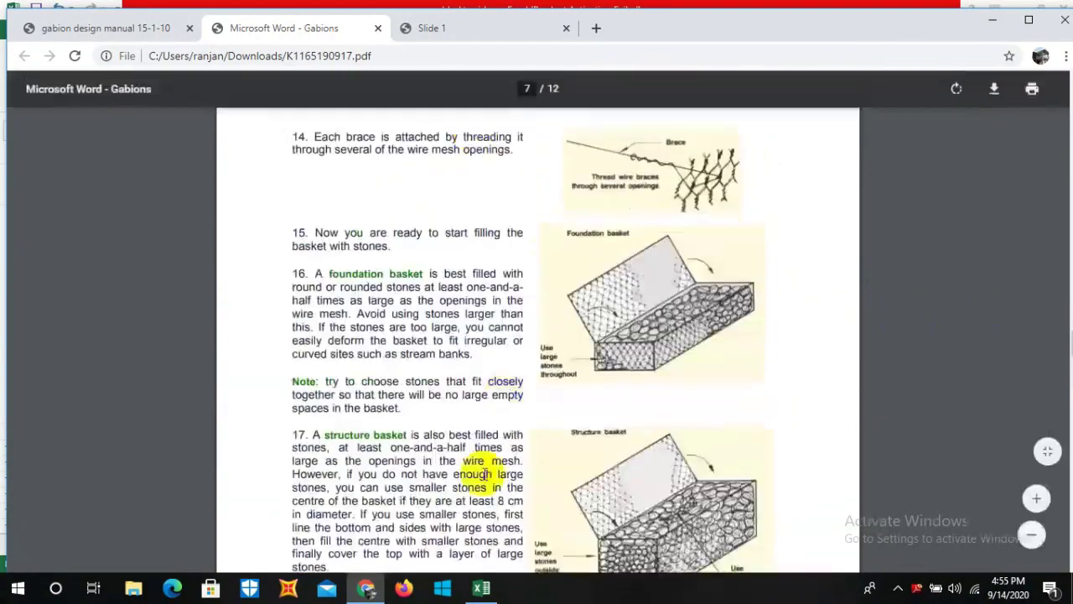
Switch back to Excel and enter the box dimensions 5, 1 and 1 in cells L10, M10 and N10
left_click(481, 587)
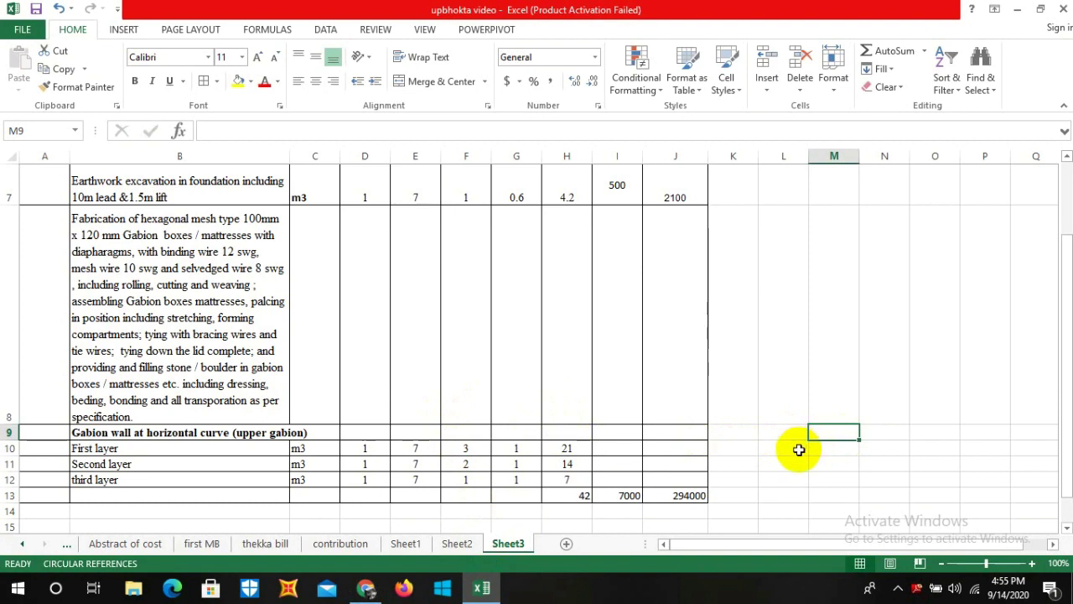
left_click(798, 450)
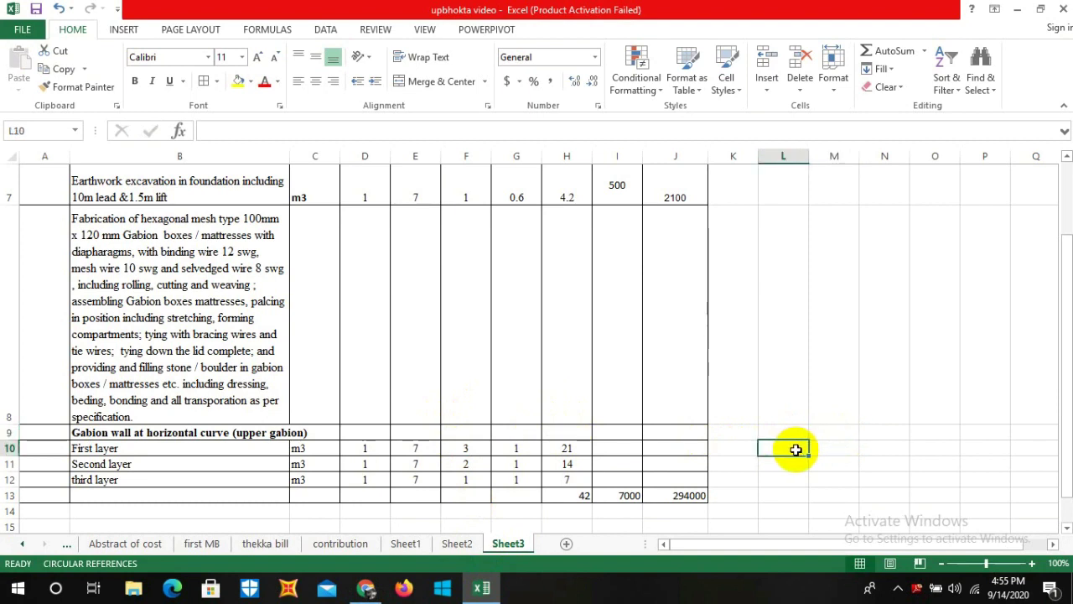
type("5")
left_click(845, 449)
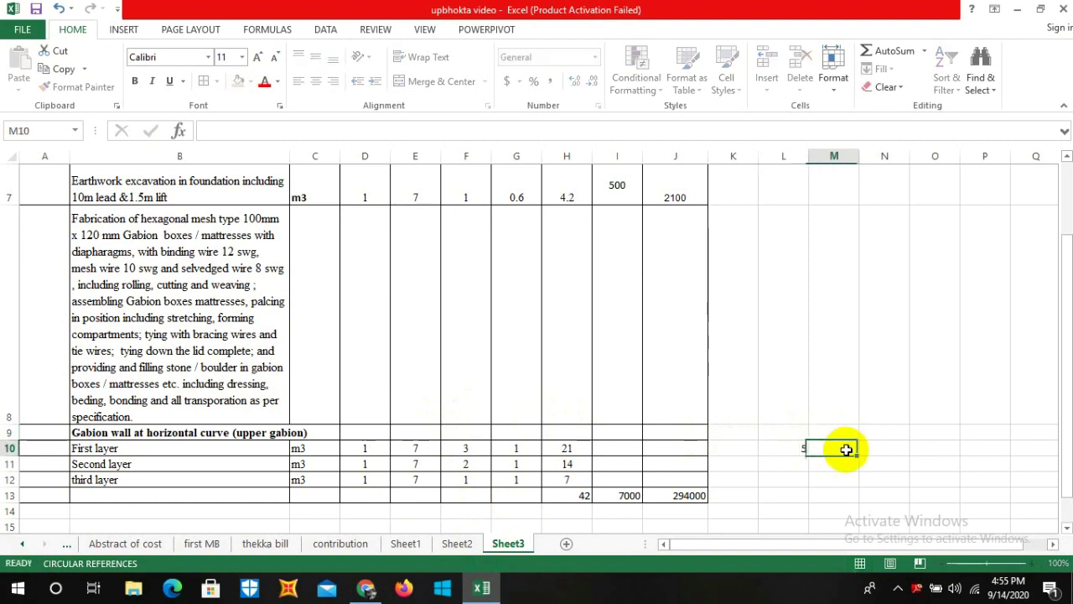
type("1")
left_click(891, 445)
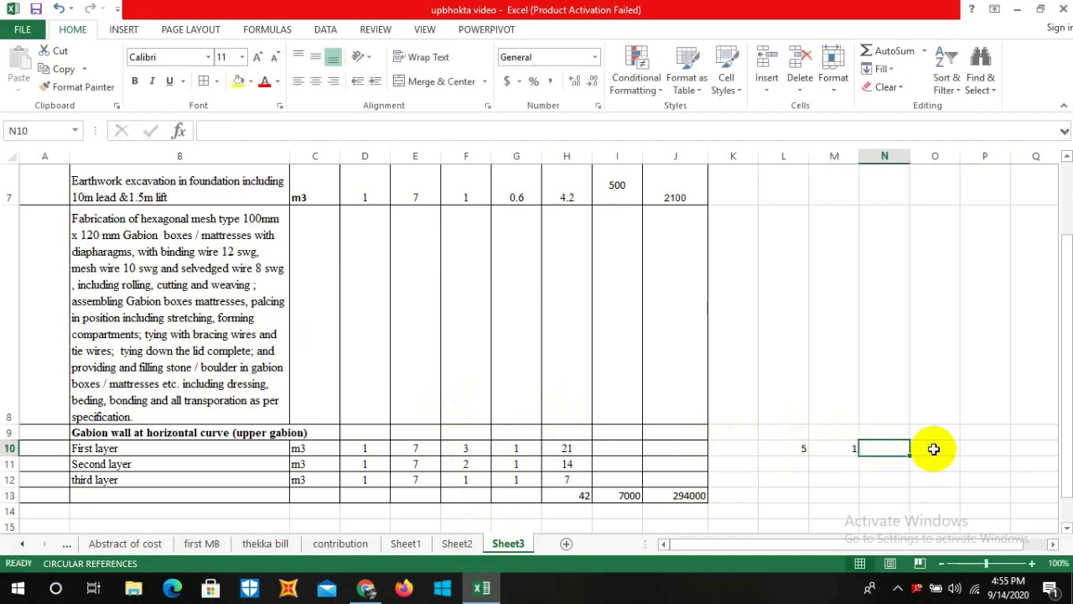
left_click(920, 447)
left_click(887, 447)
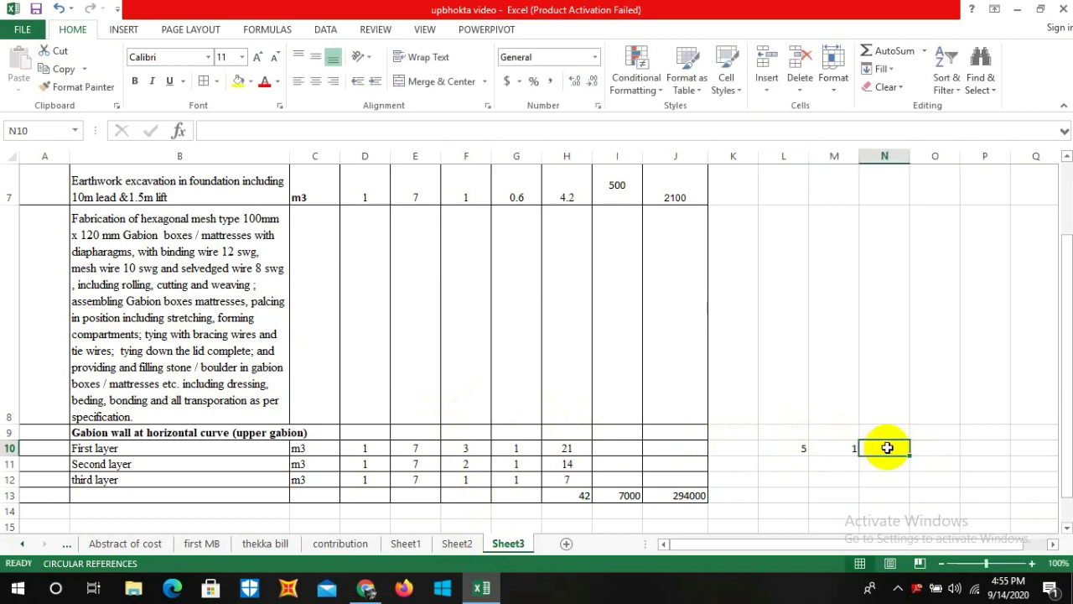
type("1")
Enter the box dimensions 3, 1 and 1 in cells L12, M12 and N12
left_click(796, 479)
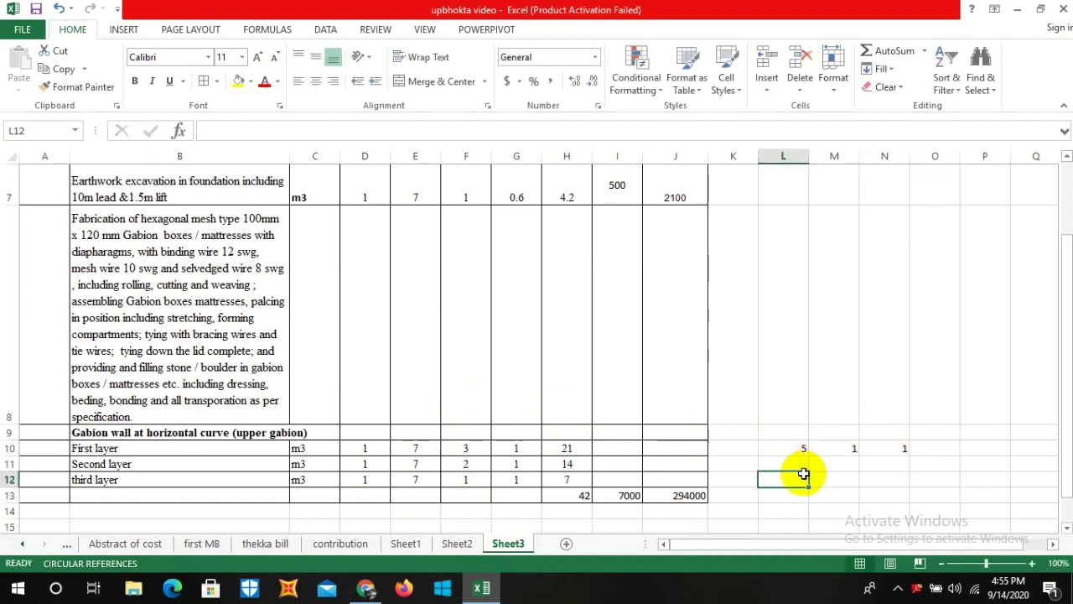
type("3")
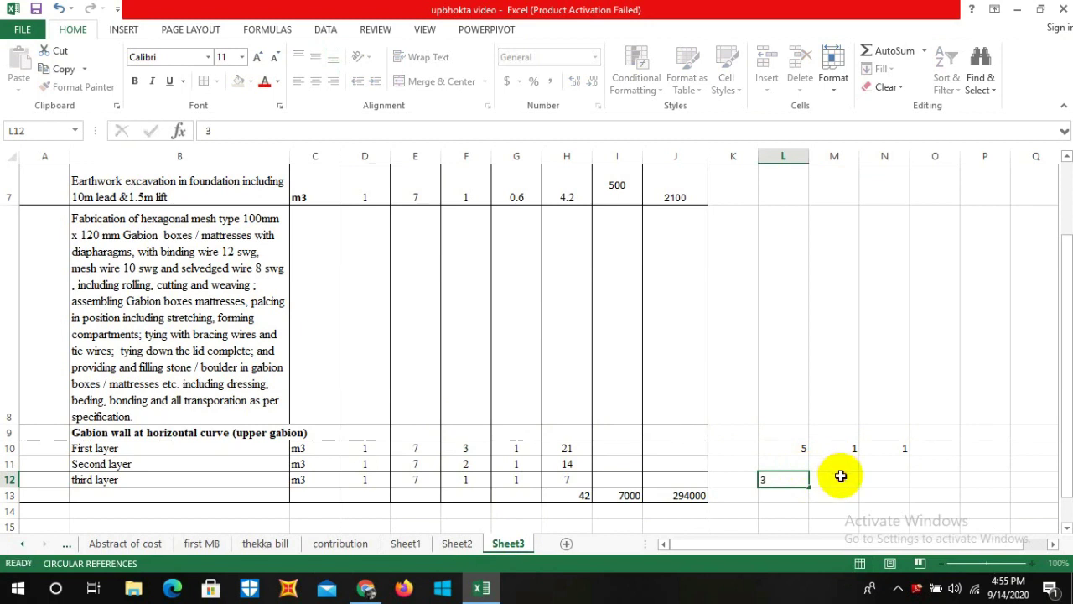
left_click(840, 477)
type("1")
left_click(896, 479)
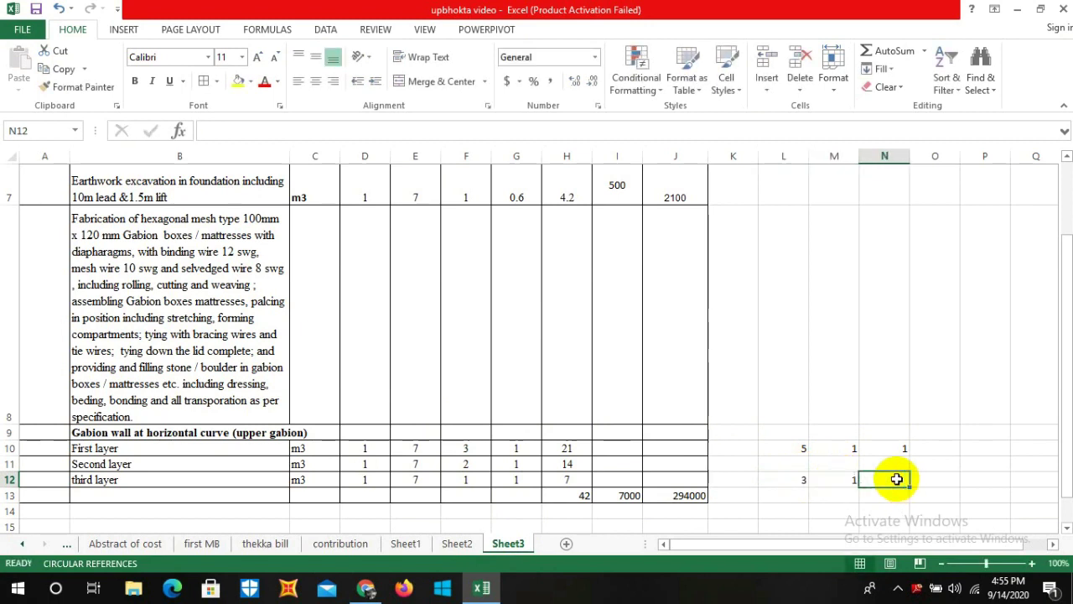
type("1")
Enter the box dimensions 2, 1 and 1 in cells L13, M13 and N13
left_click(797, 497)
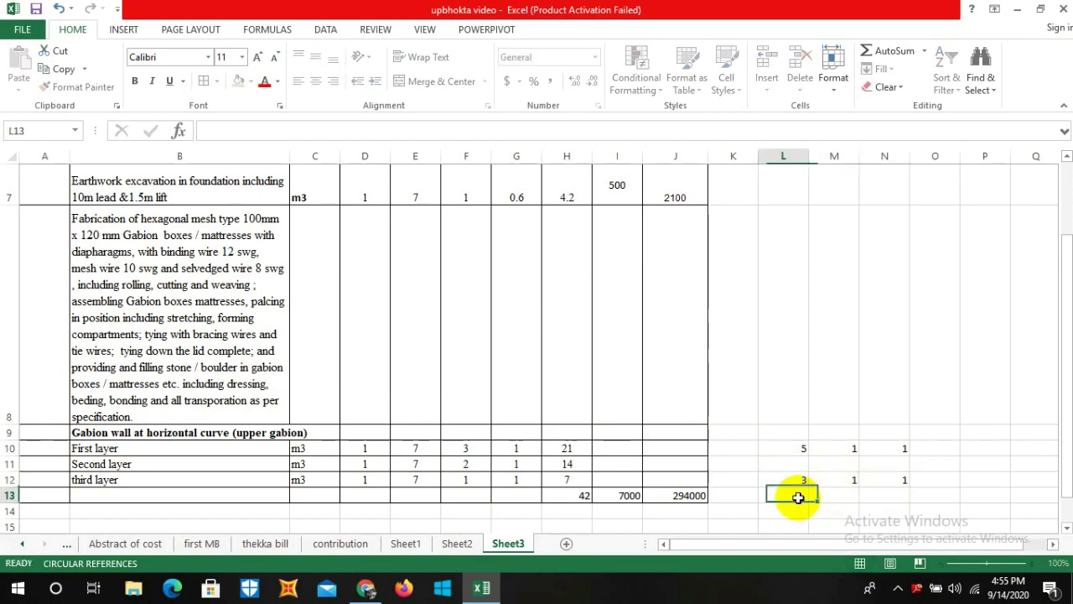
type("2")
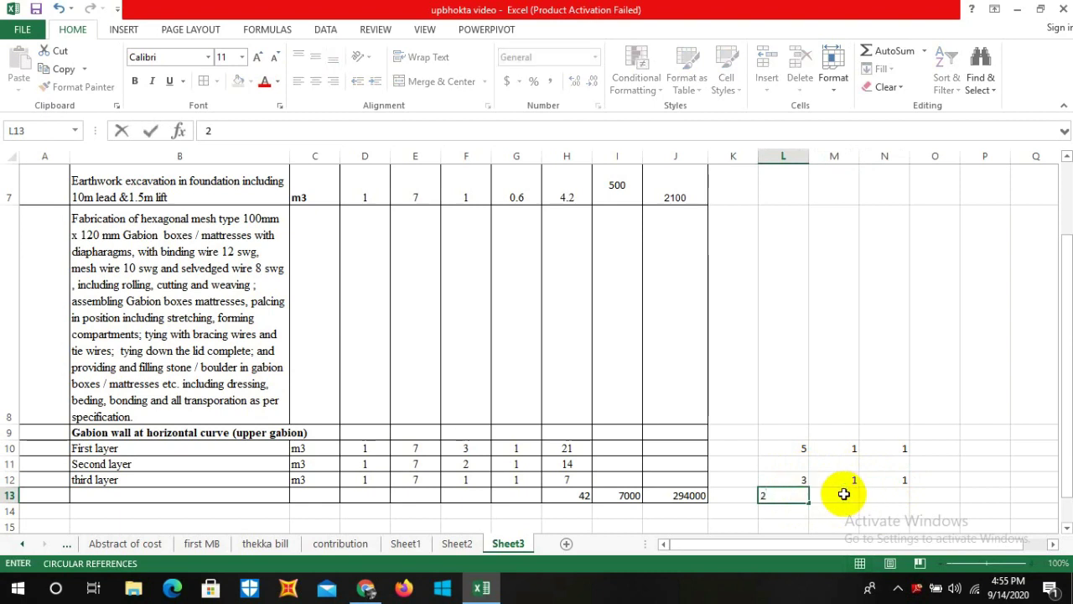
left_click(844, 494)
type("1")
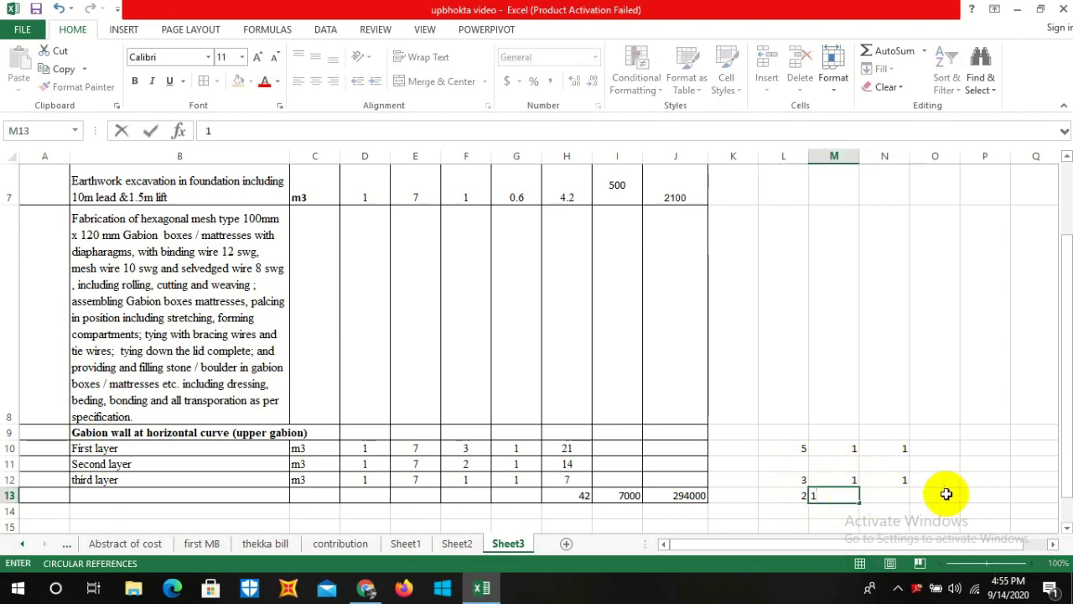
left_click(898, 496)
type("1")
left_click(932, 493)
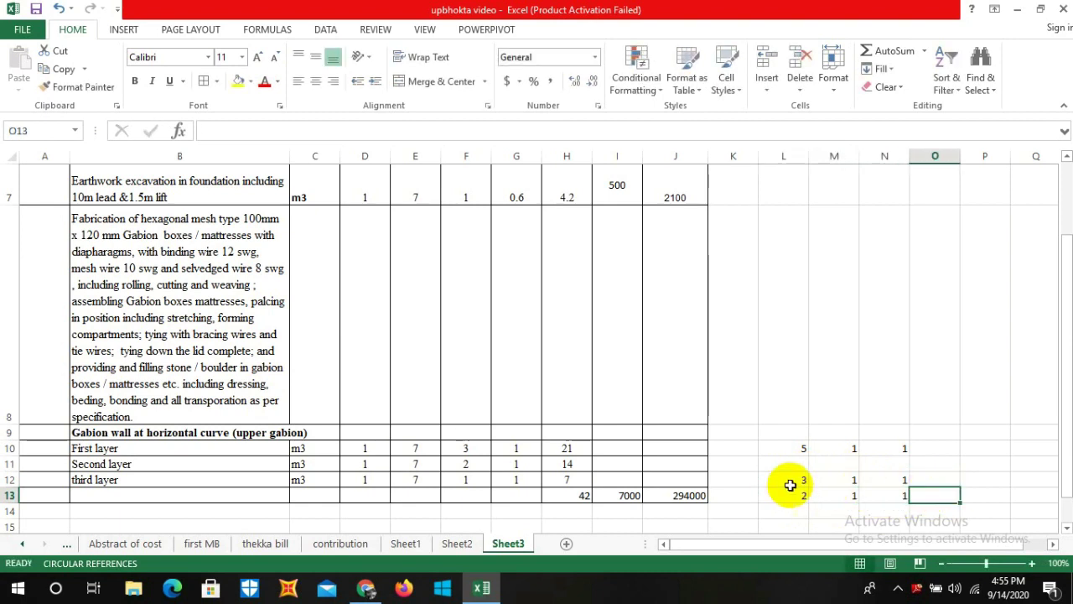
Label the box dimensions in row 12 by entering "first layer" in K12
left_click(743, 479)
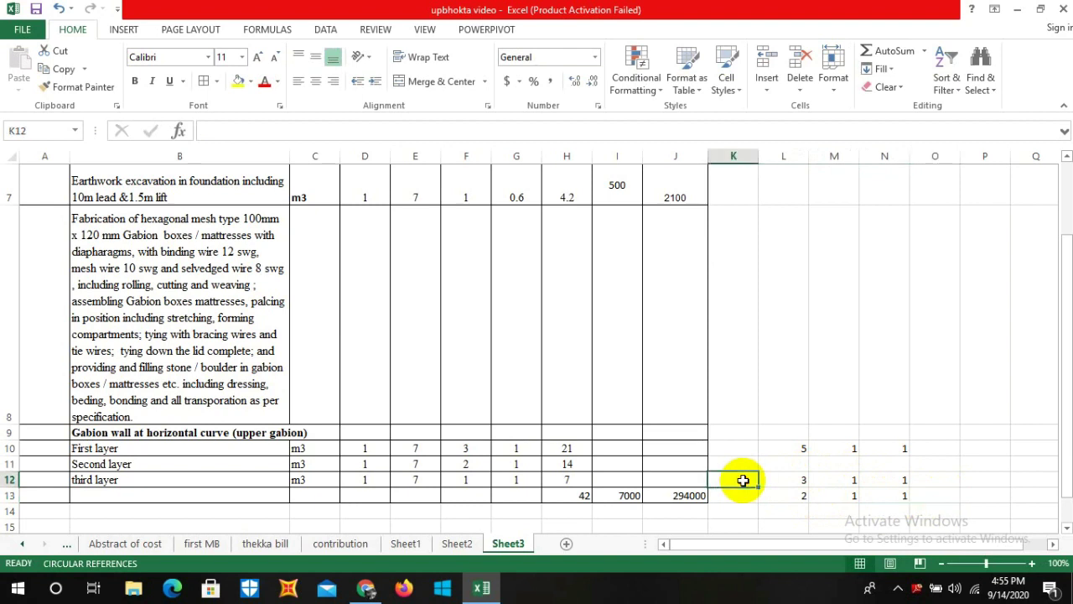
type("first layer")
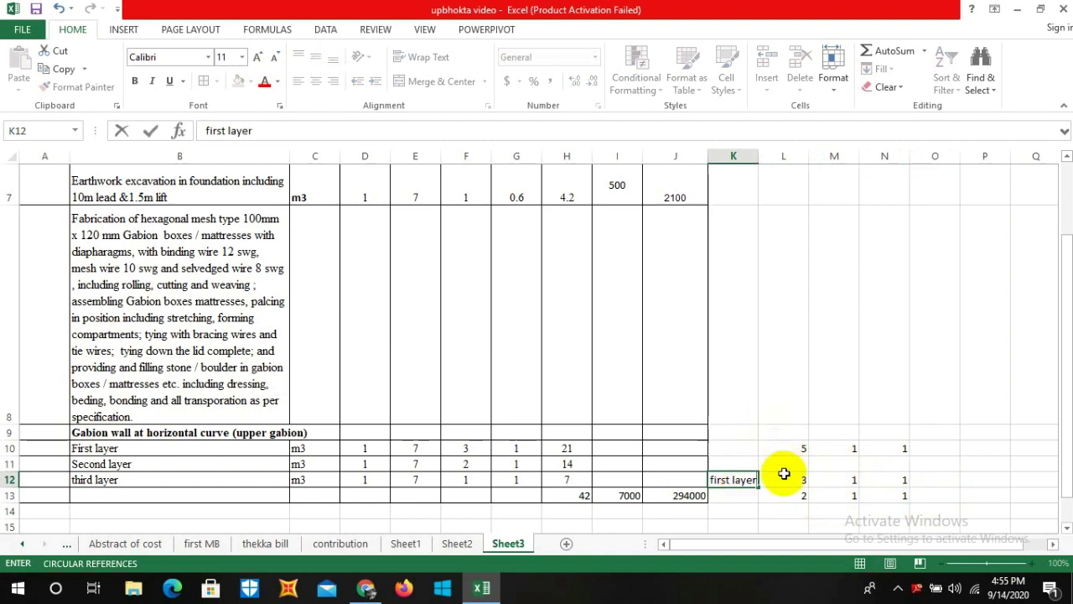
scroll(781, 473, "down", 1)
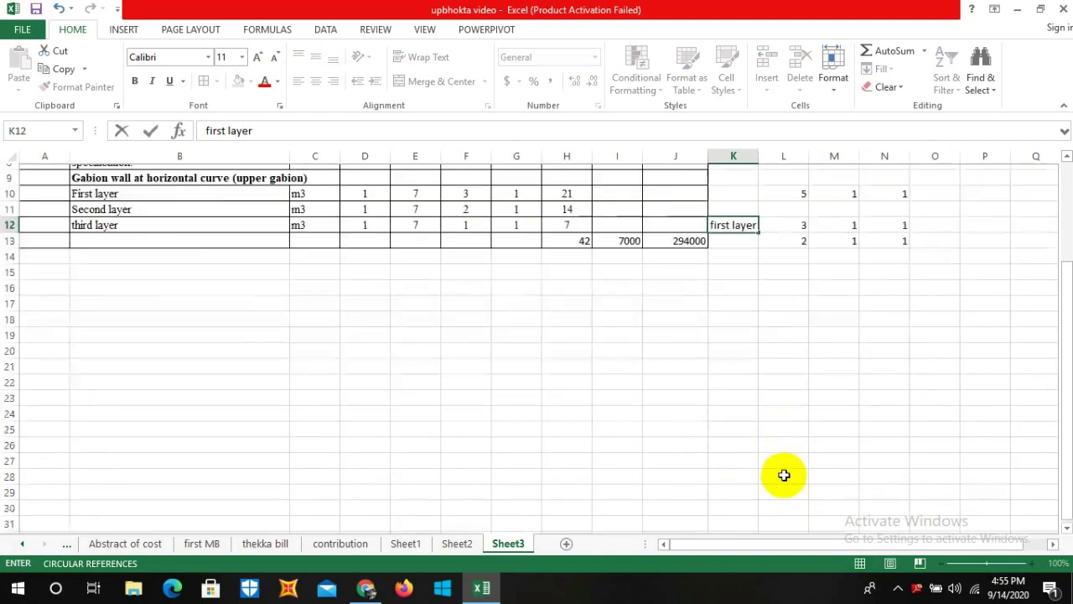
left_click(743, 236)
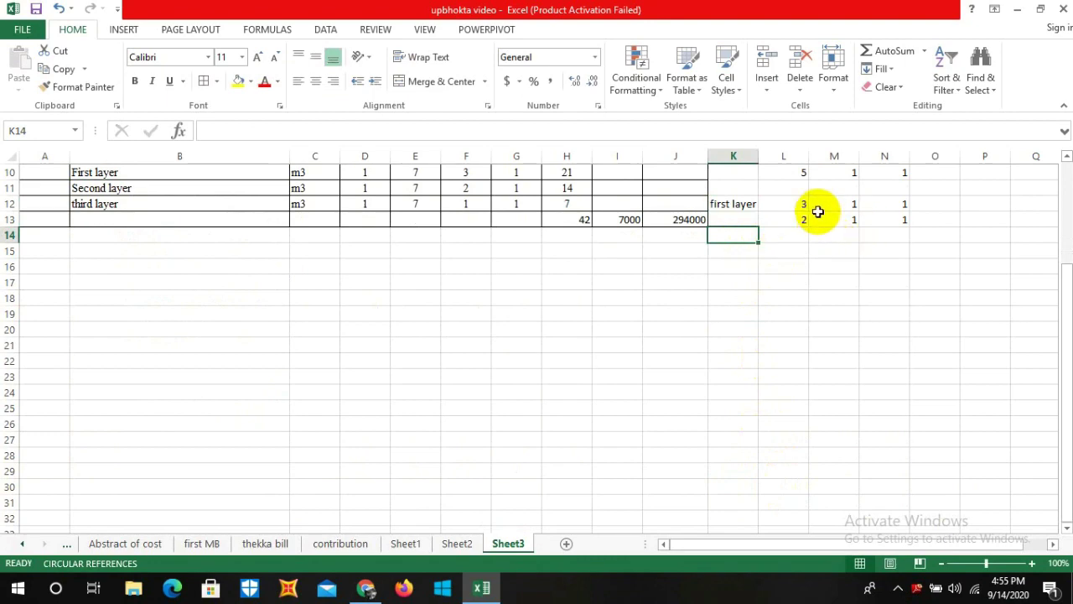
Change the box length in L13 to 1.5
scroll(834, 220, "up", 2)
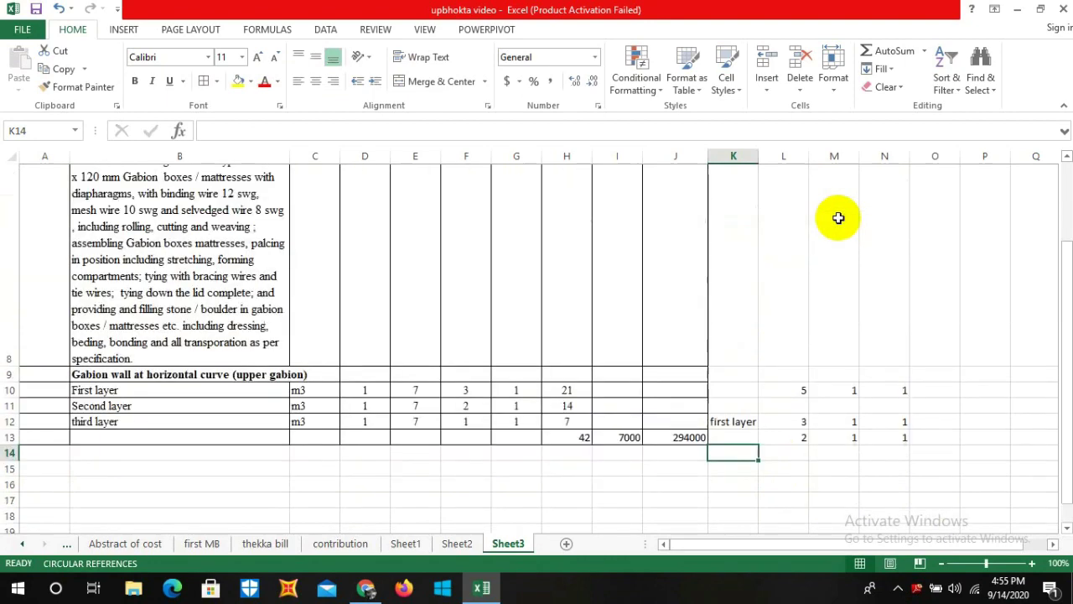
scroll(836, 222, "down", 2)
scroll(802, 210, "up", 1)
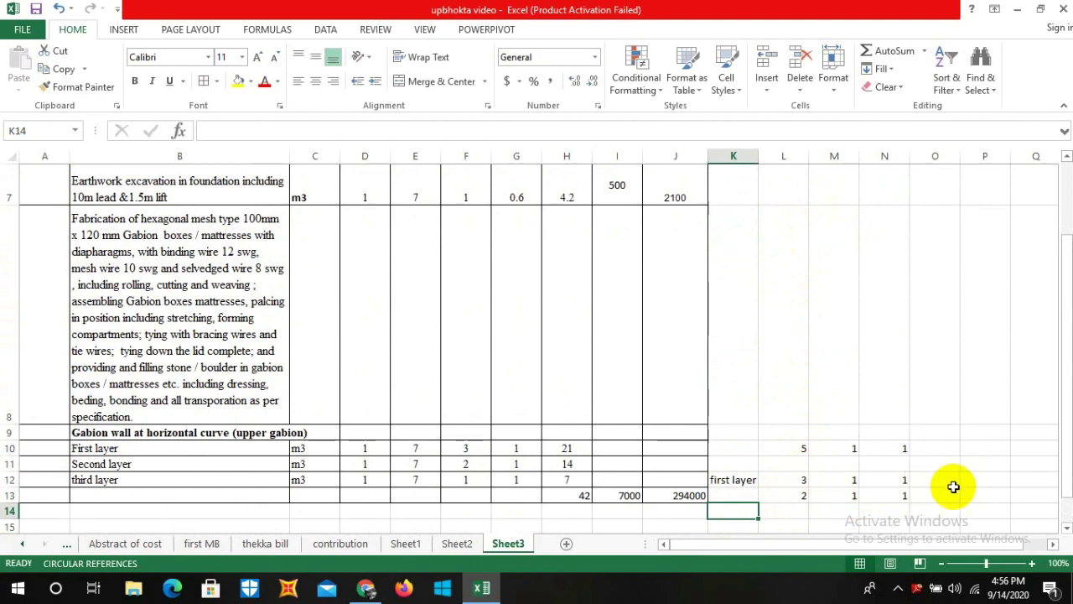
left_click(803, 496)
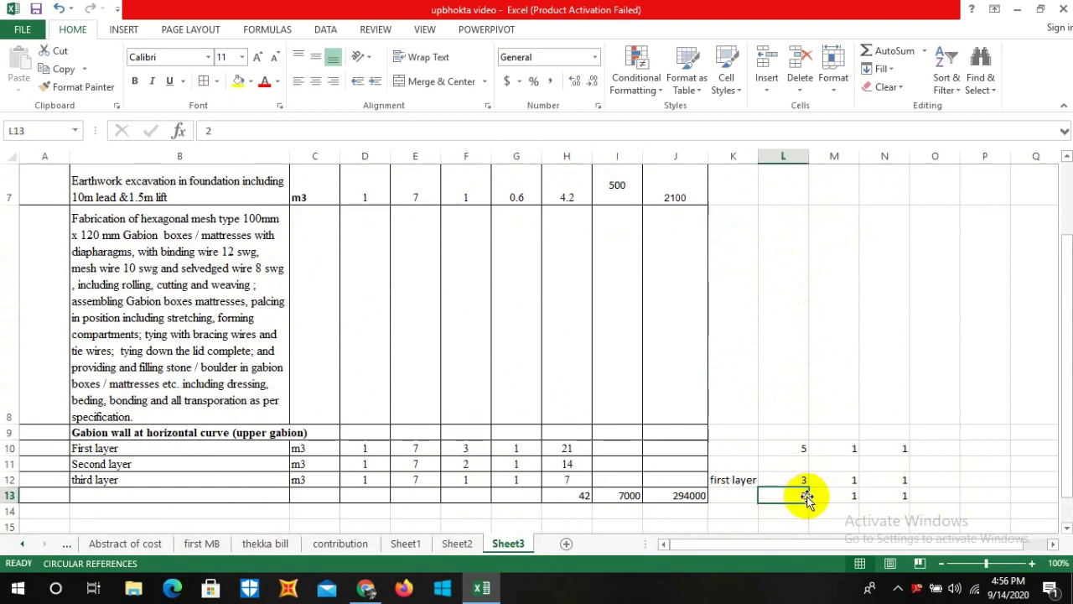
type("1.5")
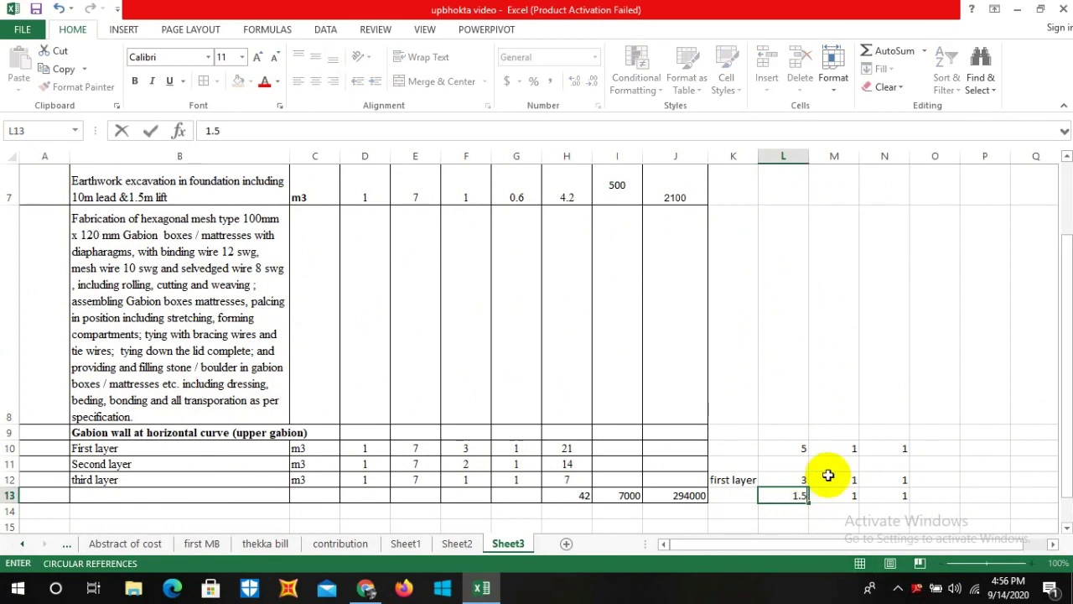
left_click(833, 431)
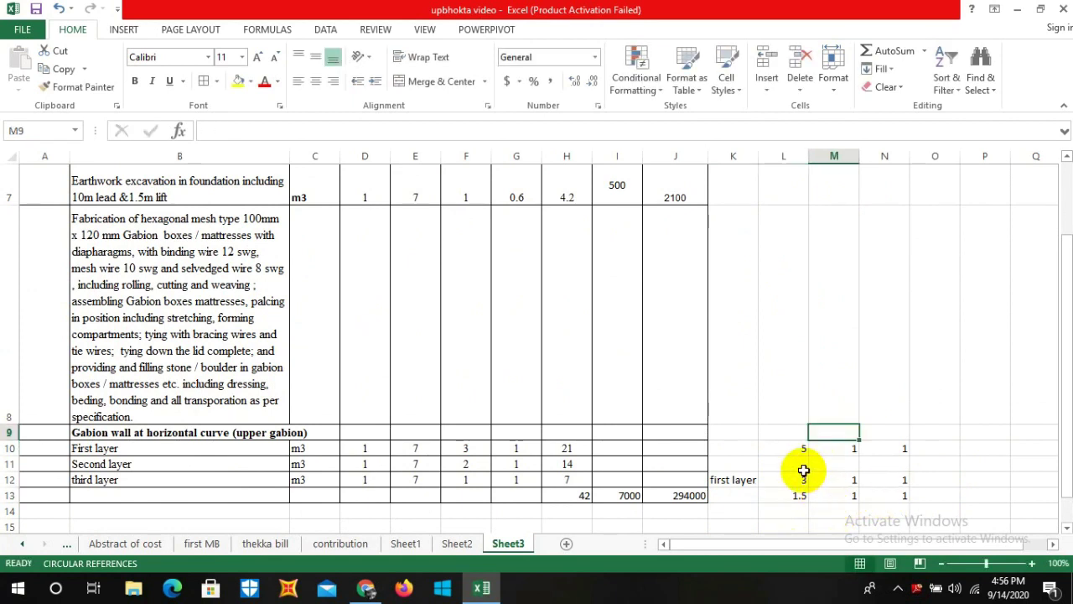
scroll(681, 460, "up", 2)
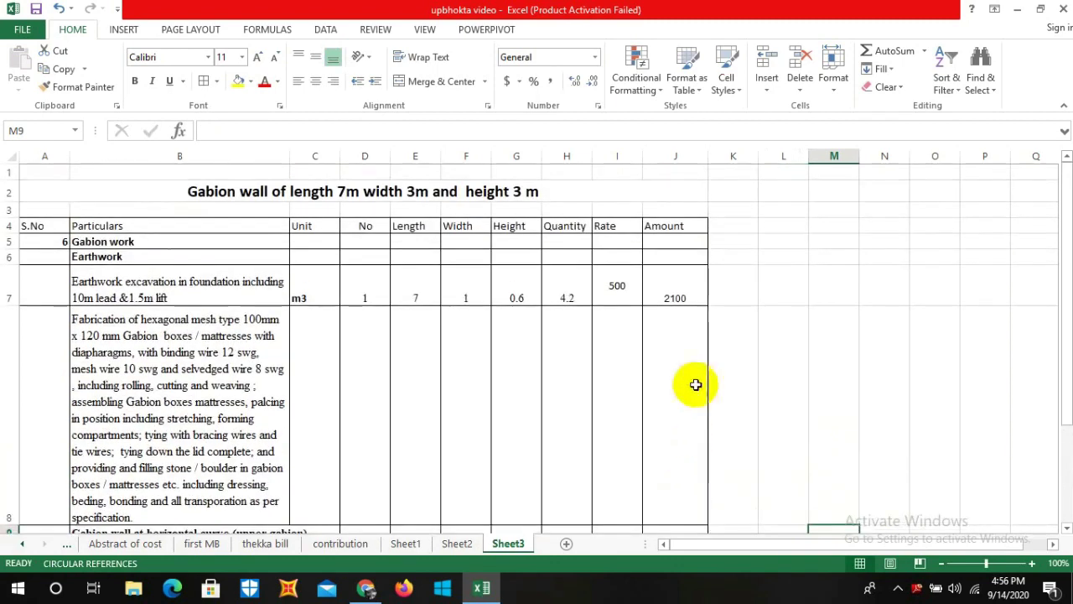
scroll(692, 383, "down", 1)
scroll(697, 395, "down", 1)
scroll(698, 395, "up", 1)
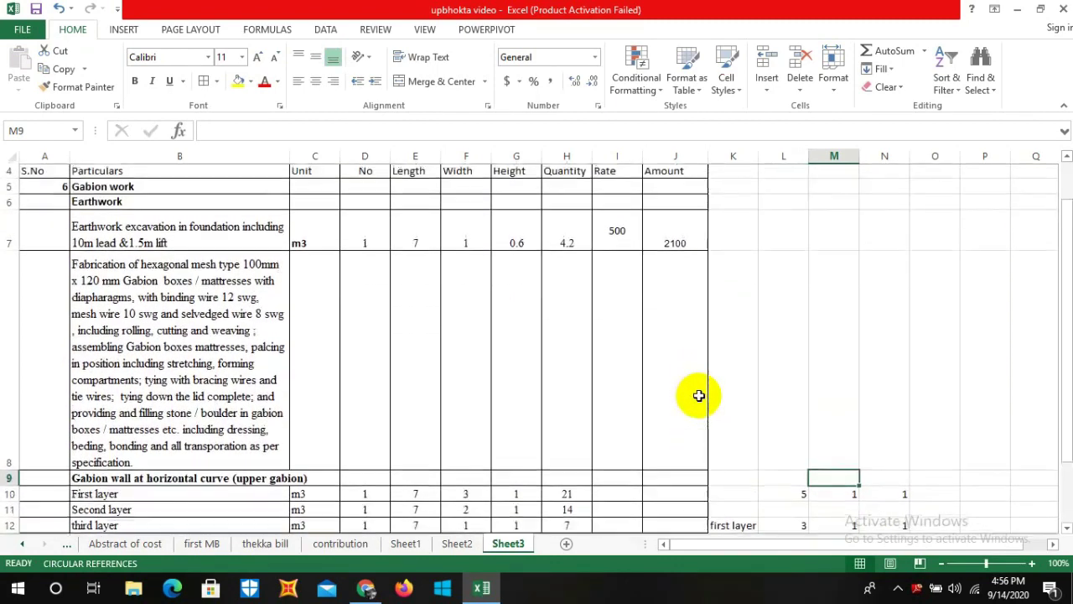